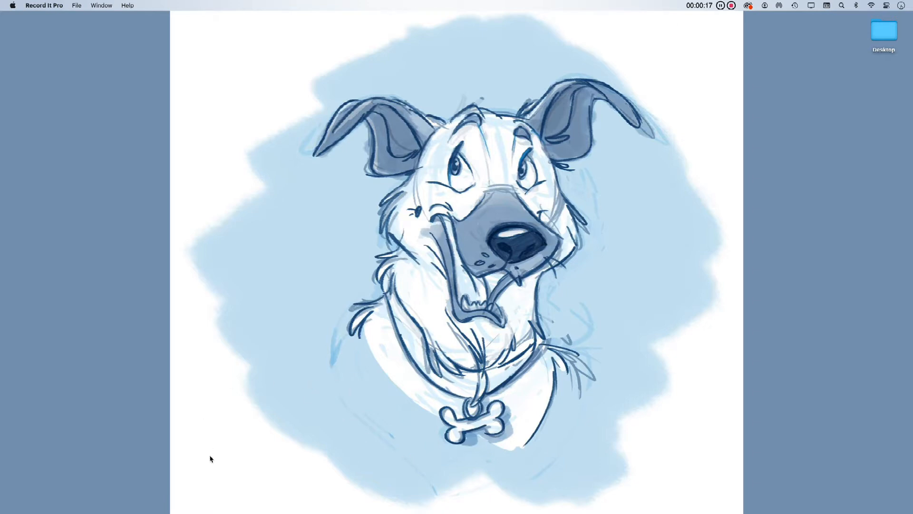
# Switch to Photoshop and view the axe reference image at 100%, then at an enlarged size
pyautogui.moveTo(182, 511)
pyautogui.click(167, 497)
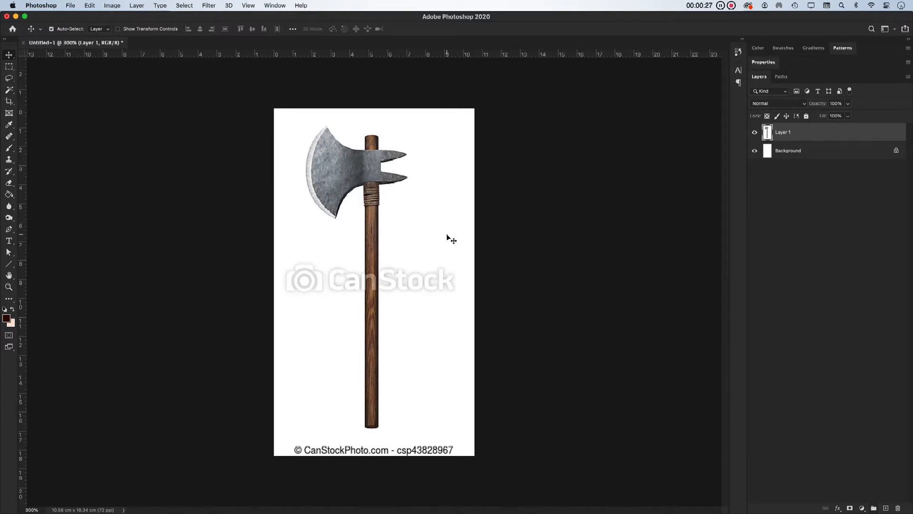
pyautogui.press('z')
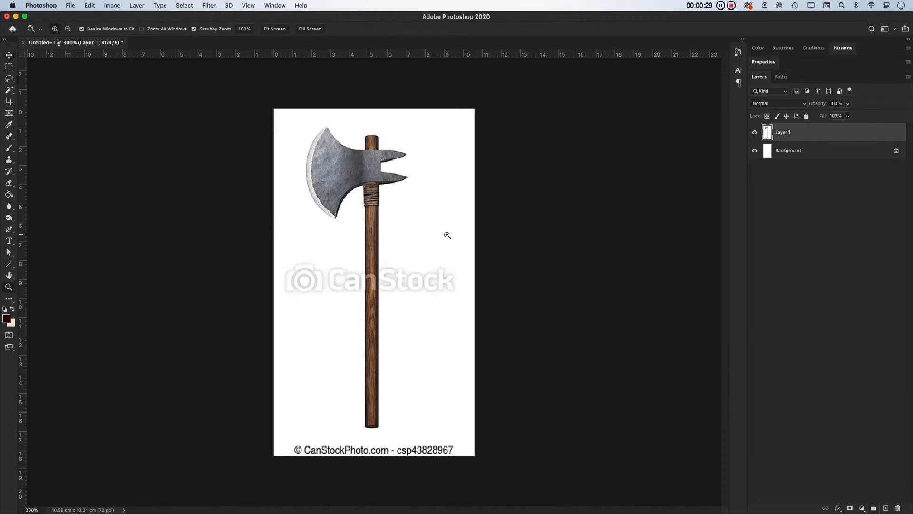
pyautogui.click(252, 30)
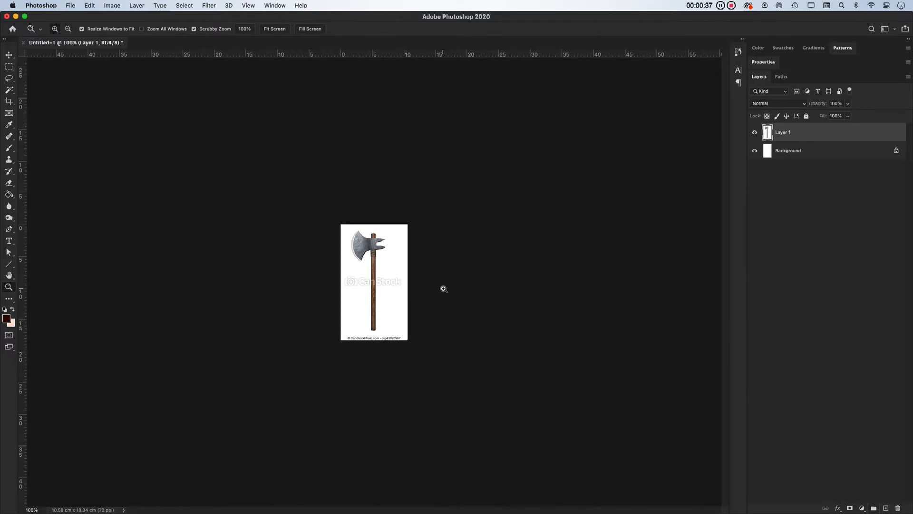
pyautogui.moveTo(444, 288); pyautogui.dragTo(490, 316)
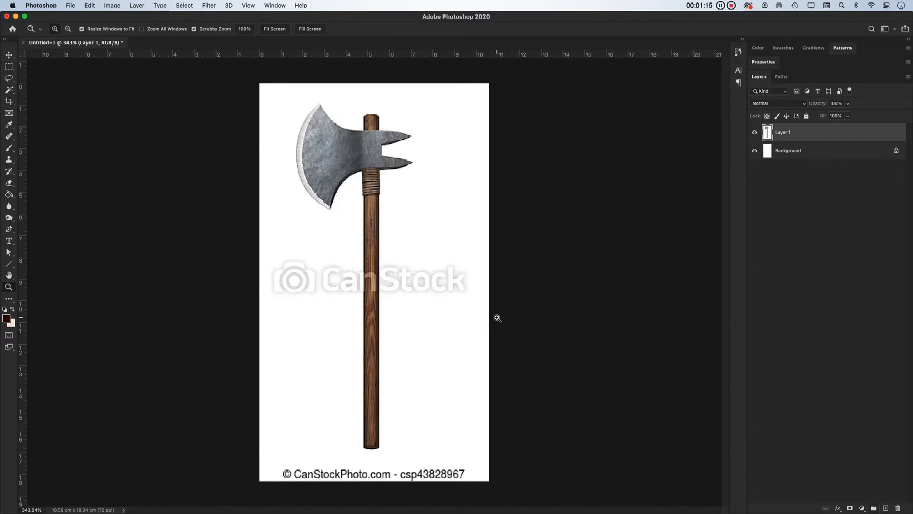
pyautogui.press('super+t')
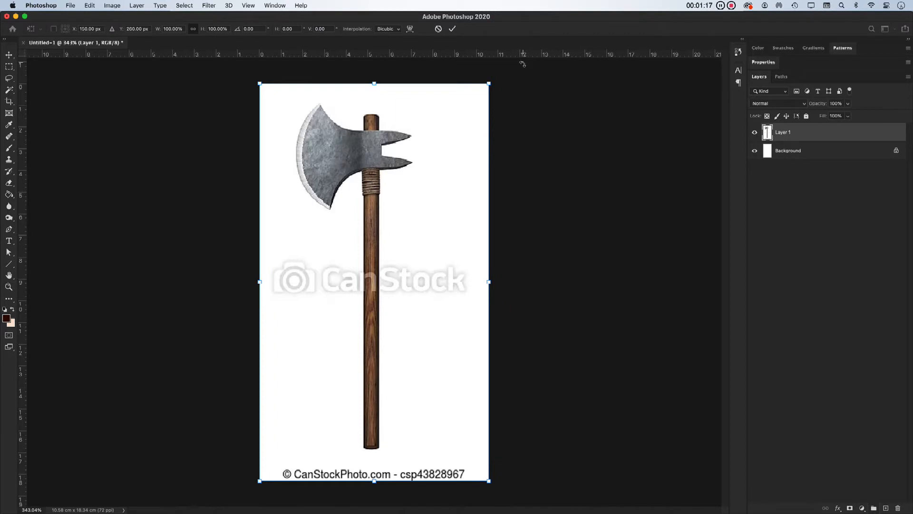
pyautogui.moveTo(510, 74); pyautogui.dragTo(636, 175)
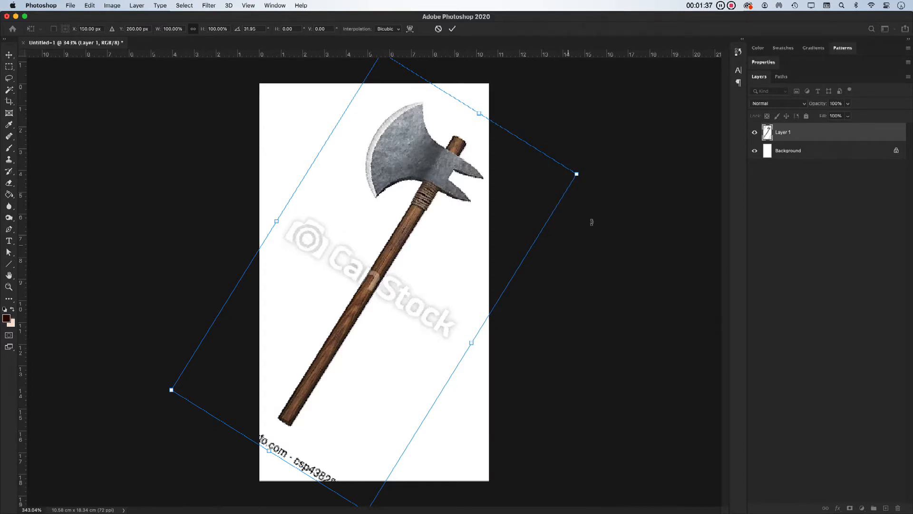
pyautogui.moveTo(591, 167); pyautogui.dragTo(523, 49)
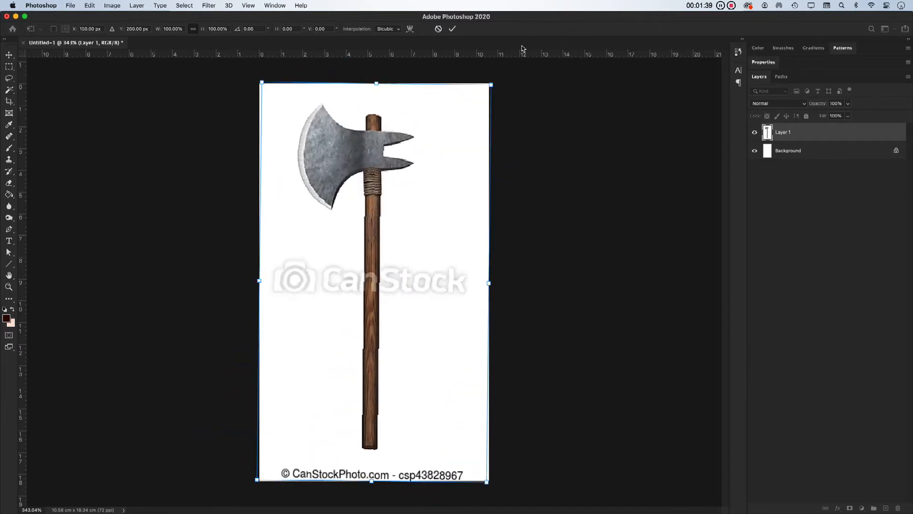
pyautogui.press('Escape')
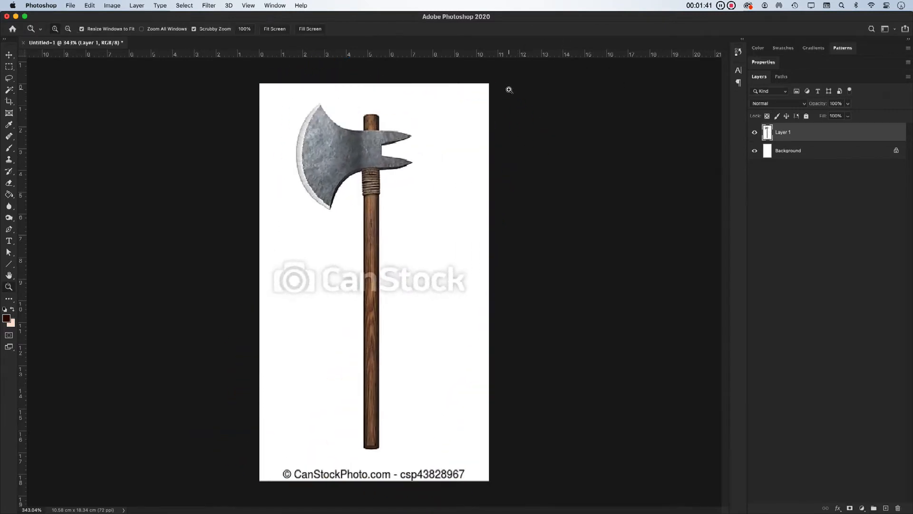
pyautogui.press('c')
pyautogui.moveTo(490, 282); pyautogui.dragTo(554, 277)
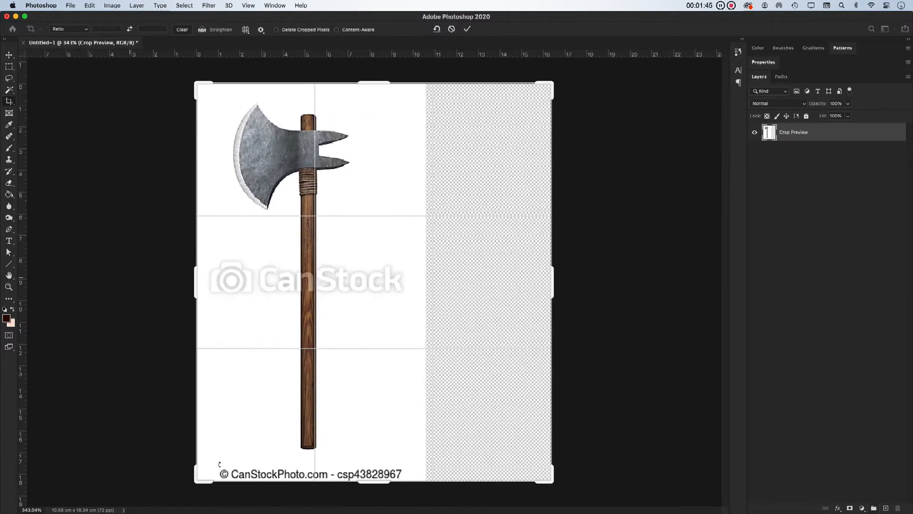
pyautogui.press('Escape')
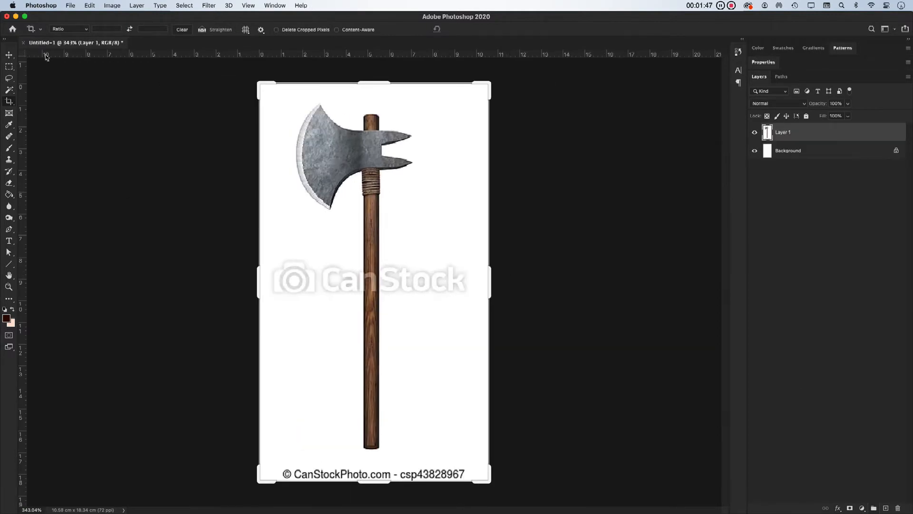
pyautogui.click(9, 55)
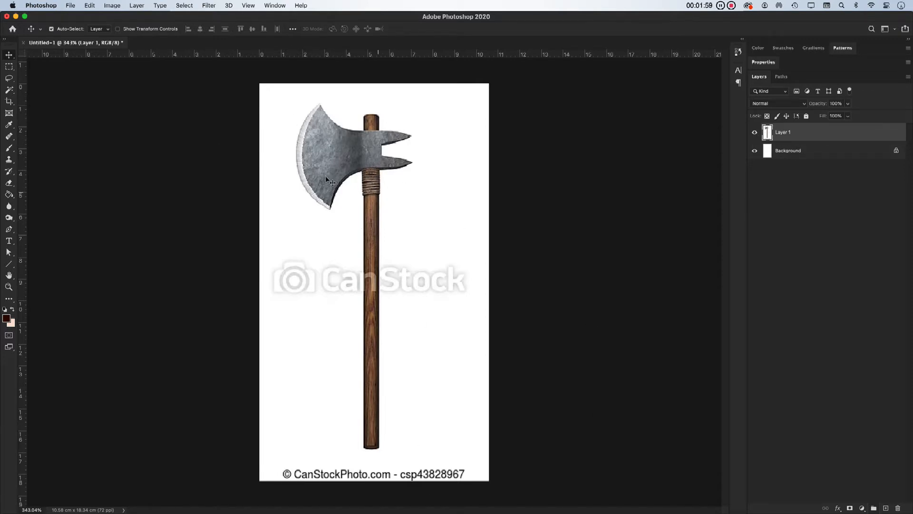
# Save a copy of the axe image to the Desktop as axe.jpg in JPEG format, with quality 12 (Maximum) and the Progressive option
pyautogui.click(70, 6)
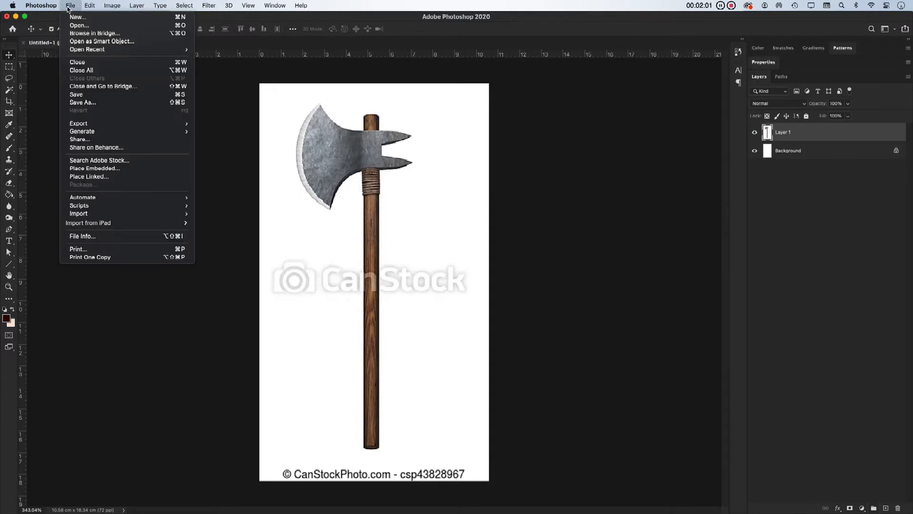
pyautogui.click(82, 103)
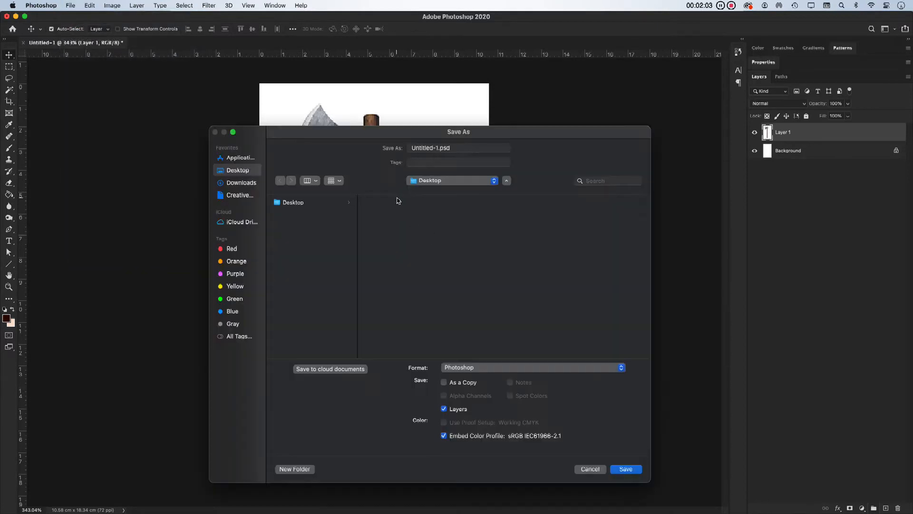
pyautogui.click(508, 367)
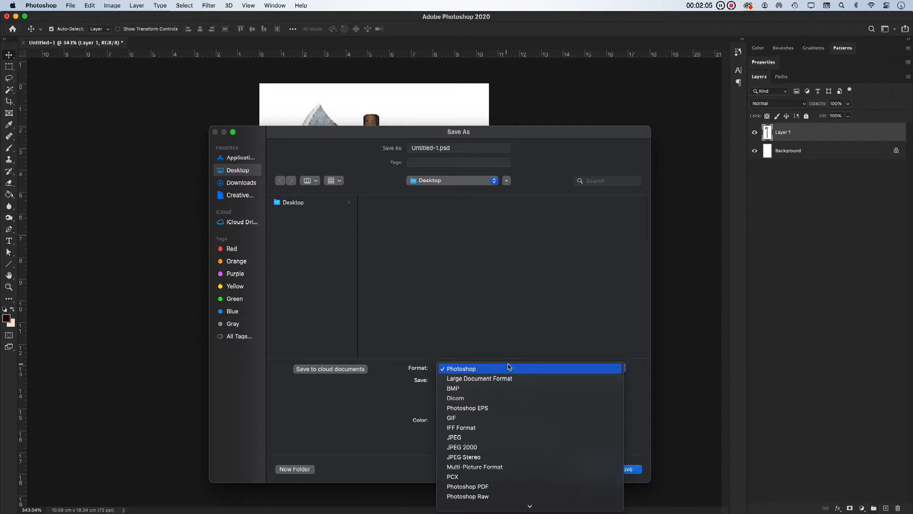
pyautogui.click(470, 438)
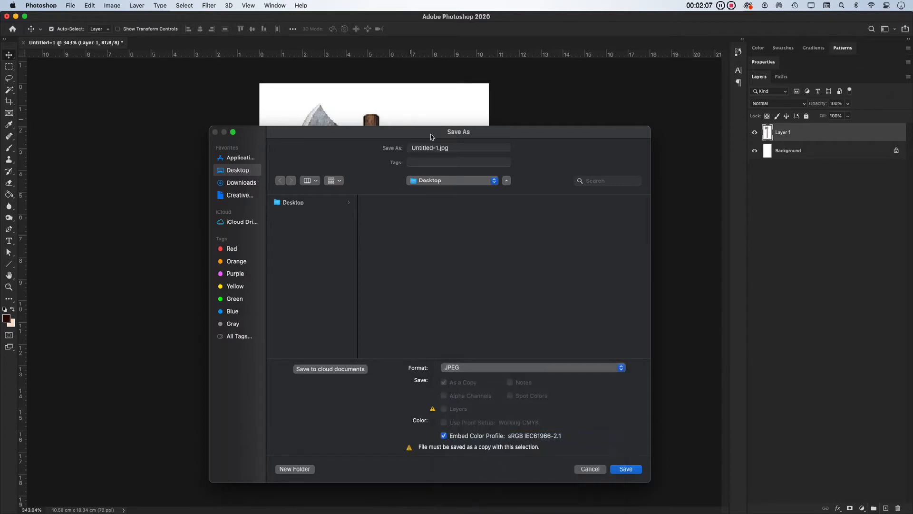
pyautogui.click(439, 150)
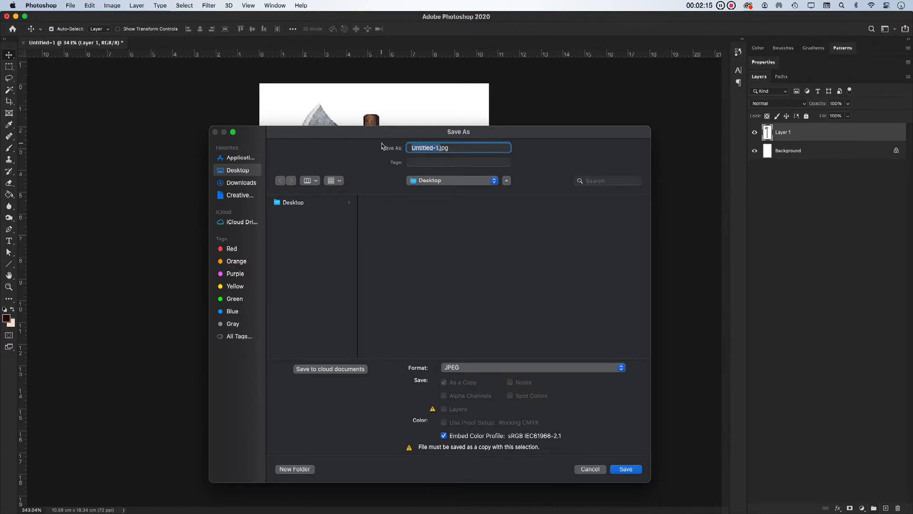
pyautogui.write('axe')
pyautogui.click(633, 468)
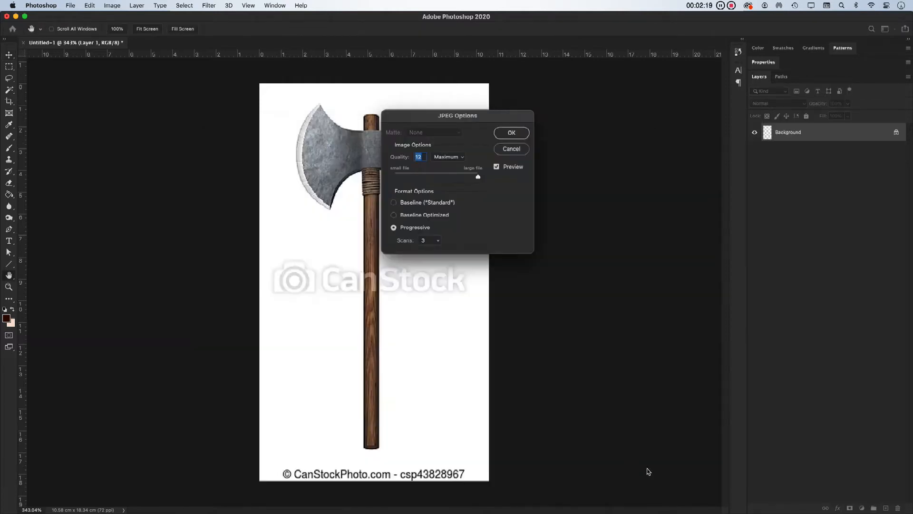
pyautogui.click(511, 133)
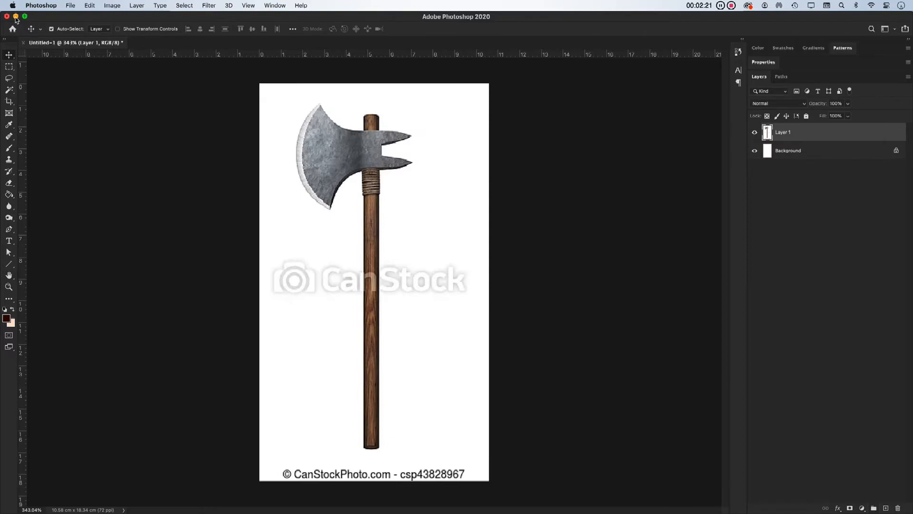
# Switch to Maya and create a new project named Axe on the Desktop with the default folder locations
pyautogui.moveTo(260, 504)
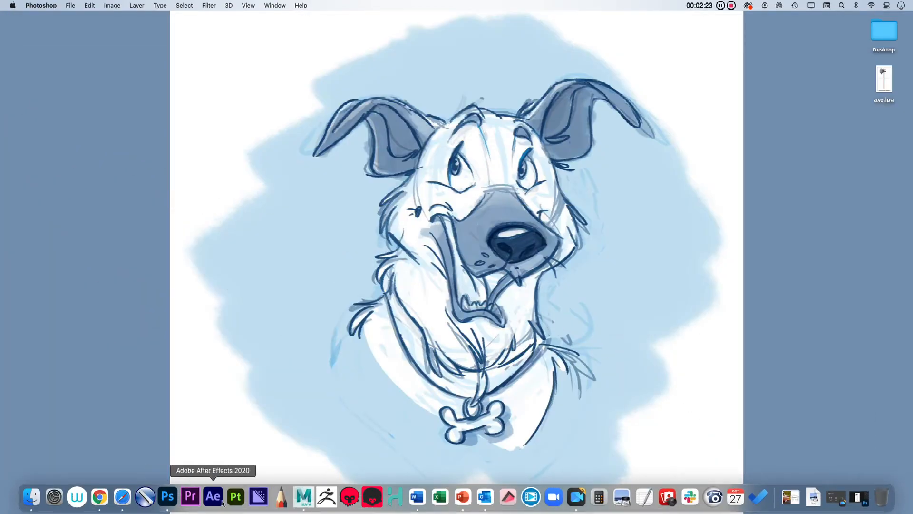
pyautogui.click(305, 506)
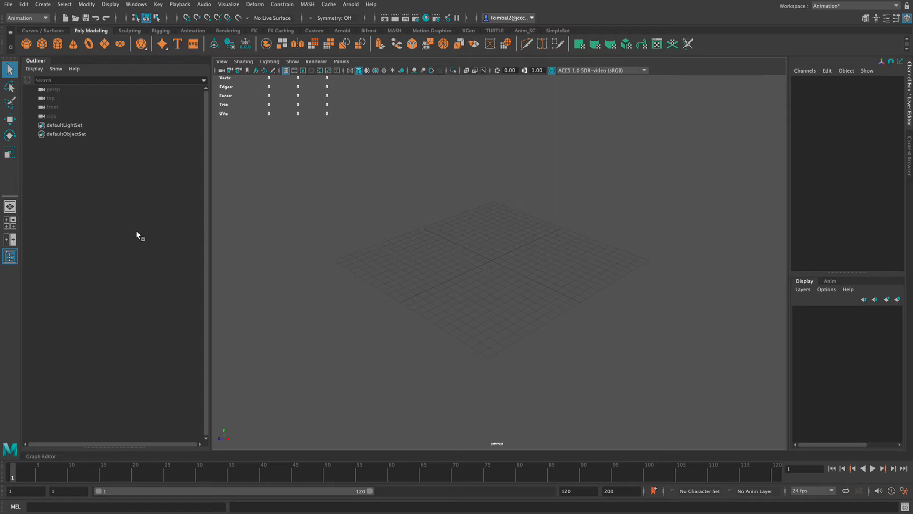
pyautogui.click(5, 5)
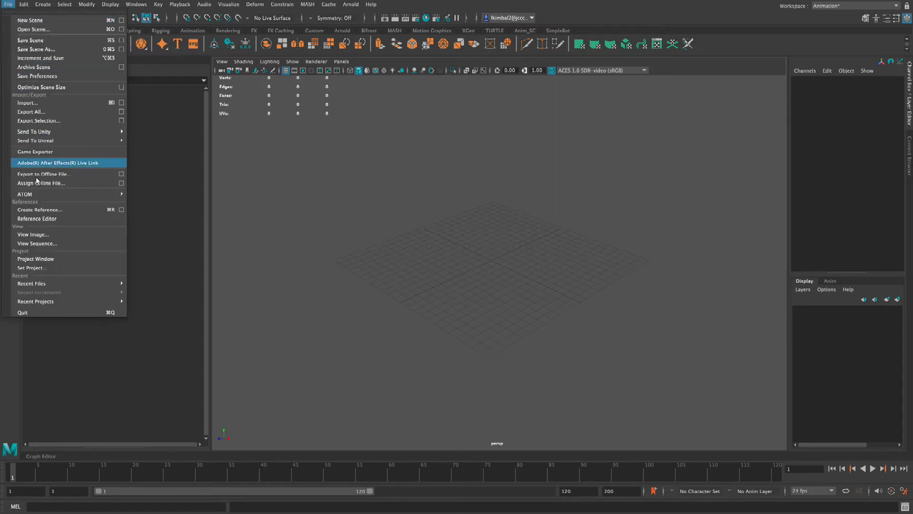
pyautogui.click(59, 261)
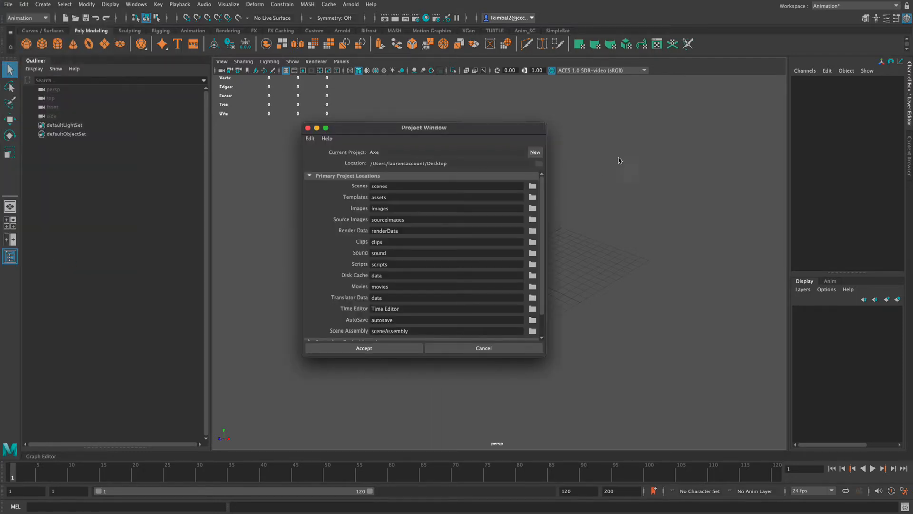
pyautogui.click(534, 154)
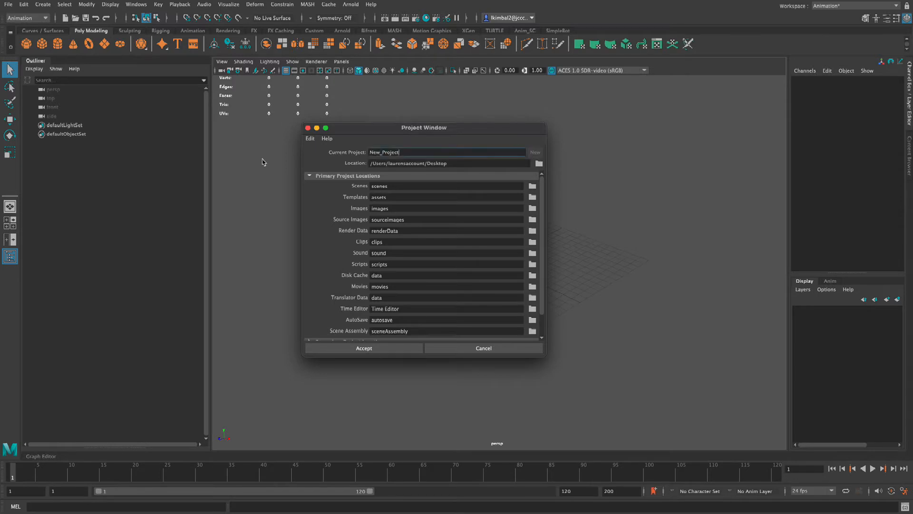
pyautogui.write('Axe')
pyautogui.click(411, 350)
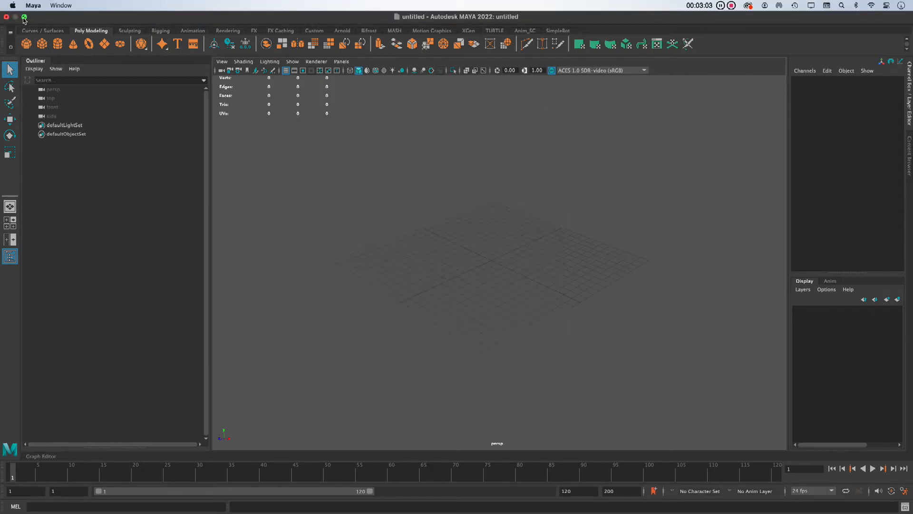
# Take Maya out of full screen, minimize it, and rearrange the Axe folder and axe.jpg on the desktop
pyautogui.click(24, 17)
pyautogui.click(124, 23)
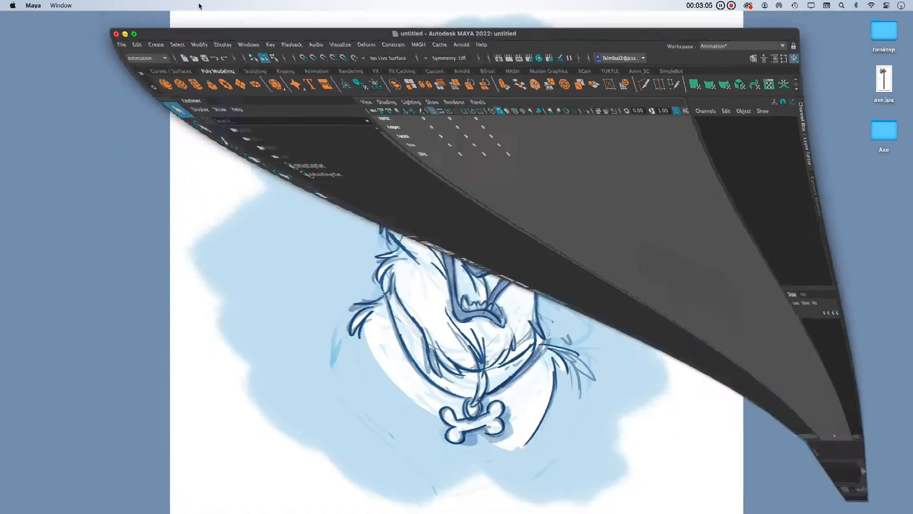
pyautogui.click(888, 138)
pyautogui.moveTo(887, 138); pyautogui.dragTo(833, 40)
pyautogui.moveTo(890, 85)
pyautogui.mouseDown()
pyautogui.moveTo(859, 76)
pyautogui.moveTo(795, 25)
pyautogui.moveTo(801, 40)
pyautogui.moveTo(892, 86)
pyautogui.mouseUp()
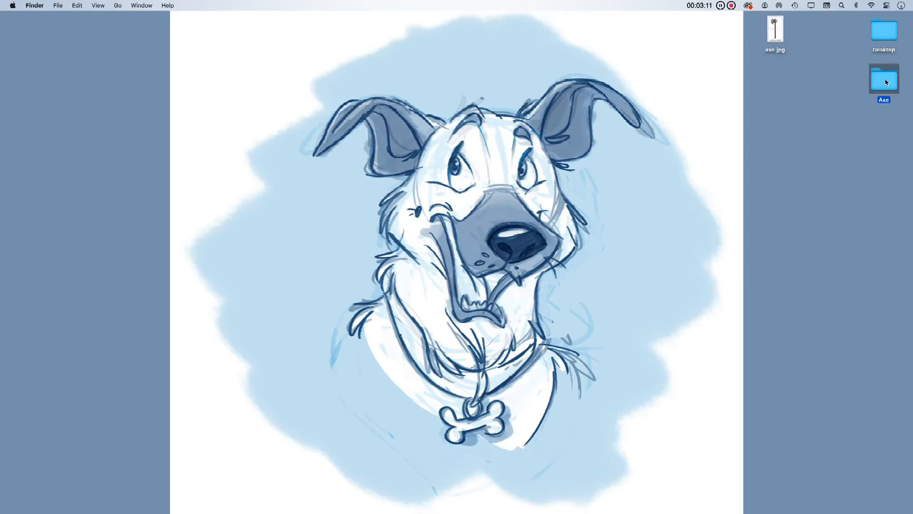
# Open the Axe project folder in an enlarged window and move axe.jpg from the desktop into its sourceimages folder
pyautogui.doubleClick(884, 80)
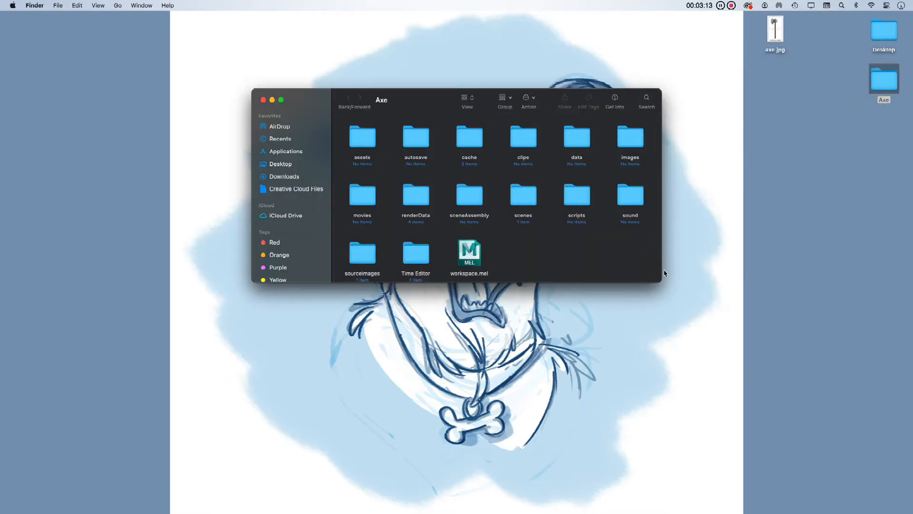
pyautogui.moveTo(661, 283); pyautogui.dragTo(669, 355)
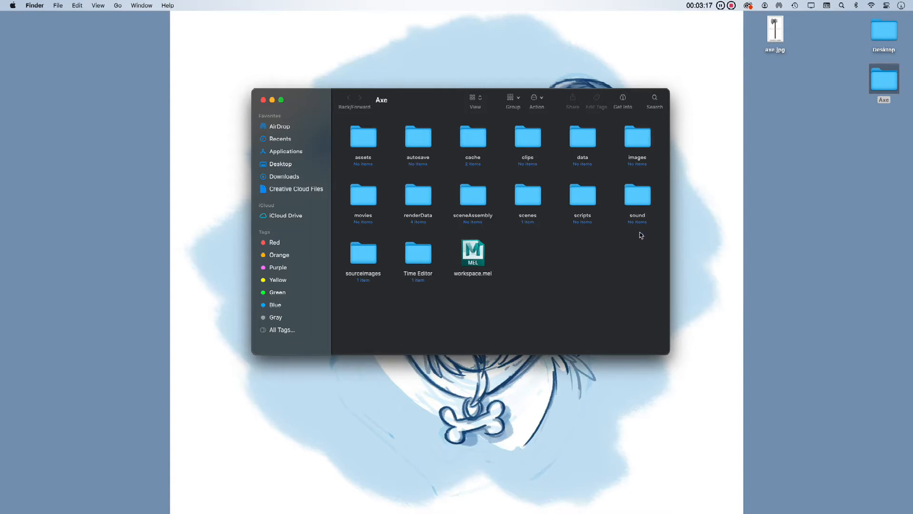
pyautogui.moveTo(763, 29); pyautogui.dragTo(353, 253)
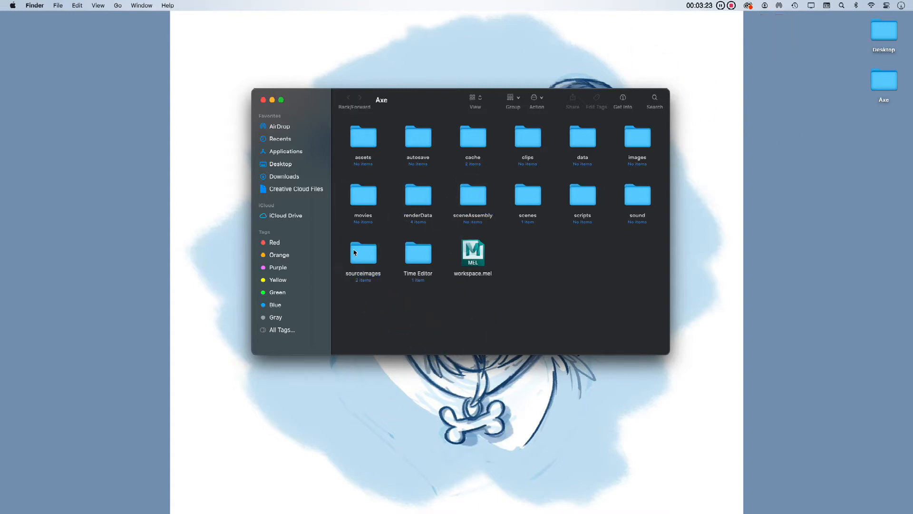
# Check the project's sourceimages folder for axe.jpg, look over the images and scenes folders, and return to Maya
pyautogui.click(361, 257)
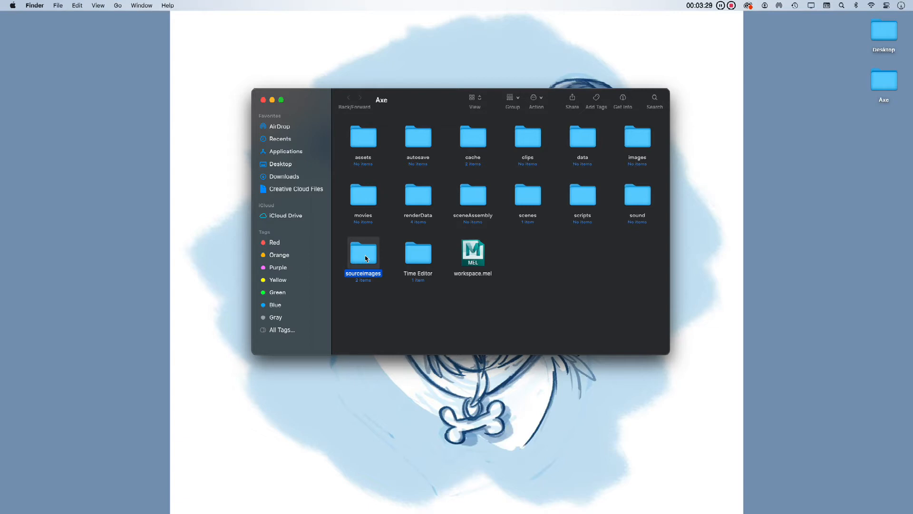
pyautogui.doubleClick(365, 256)
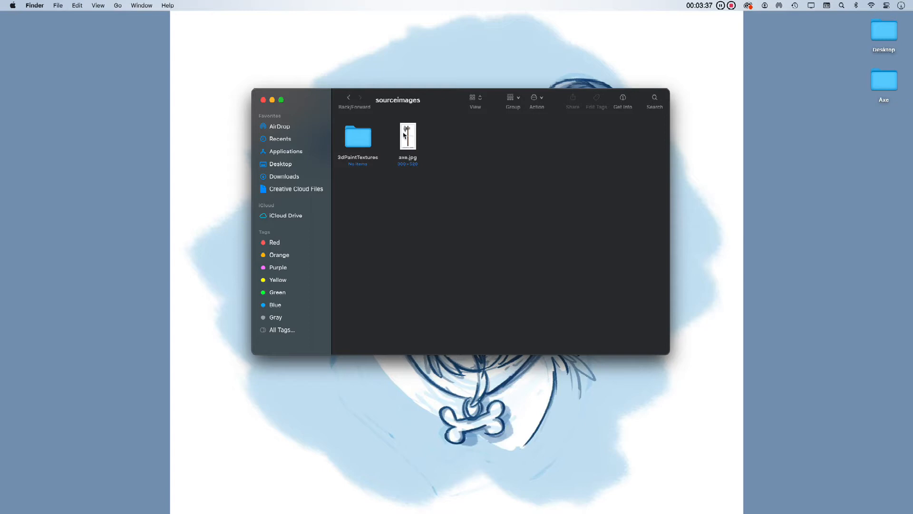
pyautogui.click(349, 98)
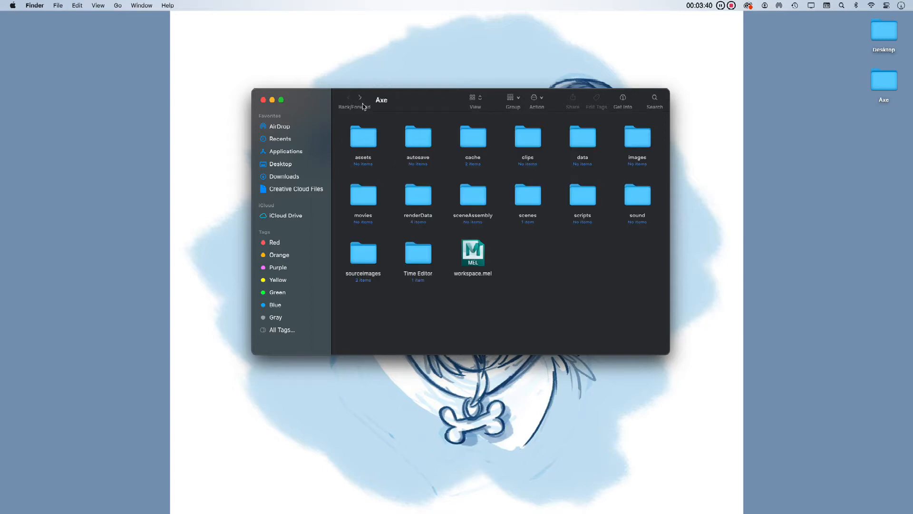
pyautogui.click(640, 135)
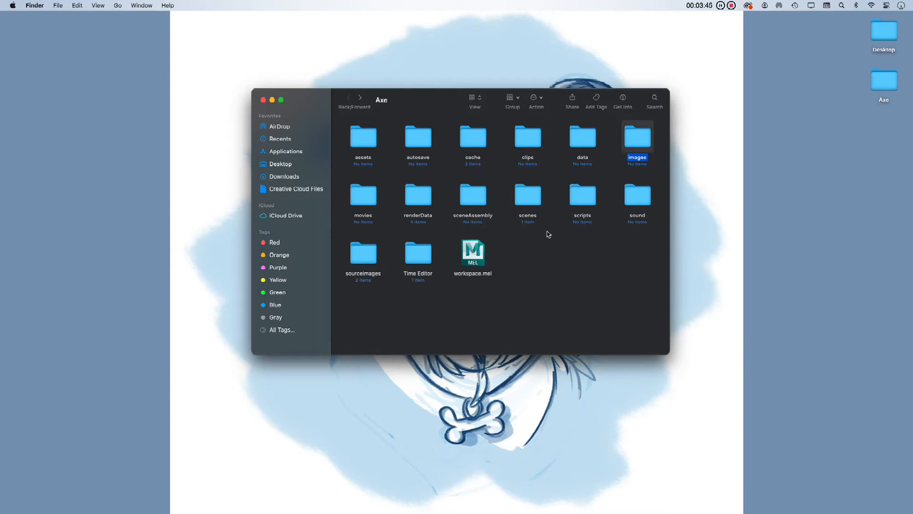
pyautogui.click(525, 205)
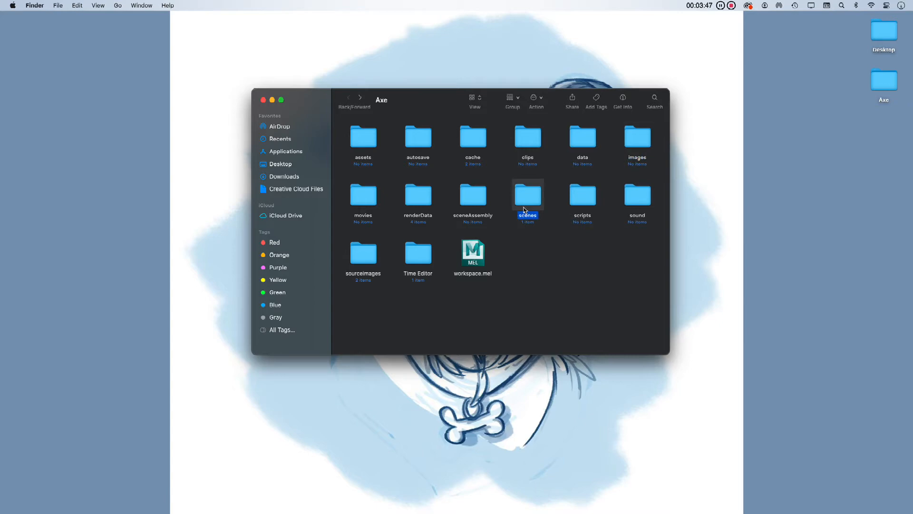
pyautogui.click(263, 100)
pyautogui.click(861, 500)
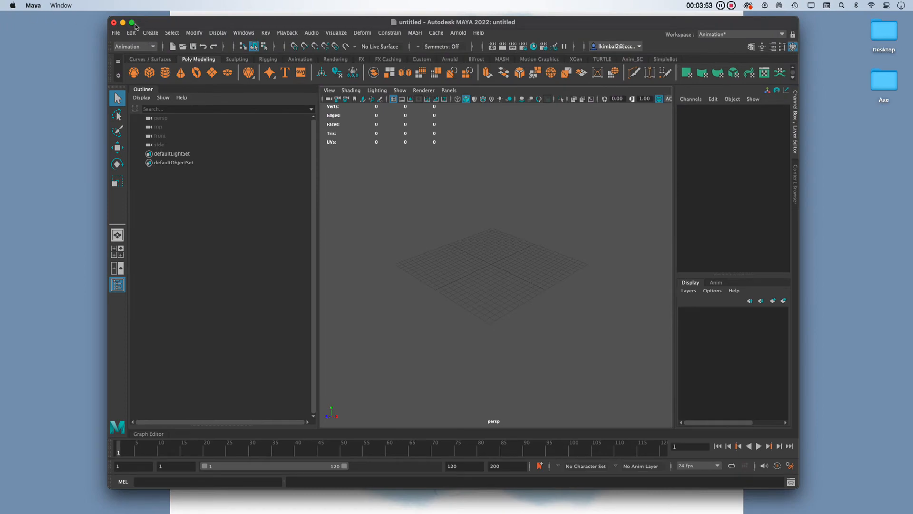
# Put Maya in full screen and examine the perspective grid by orbiting and zooming around it
pyautogui.click(133, 22)
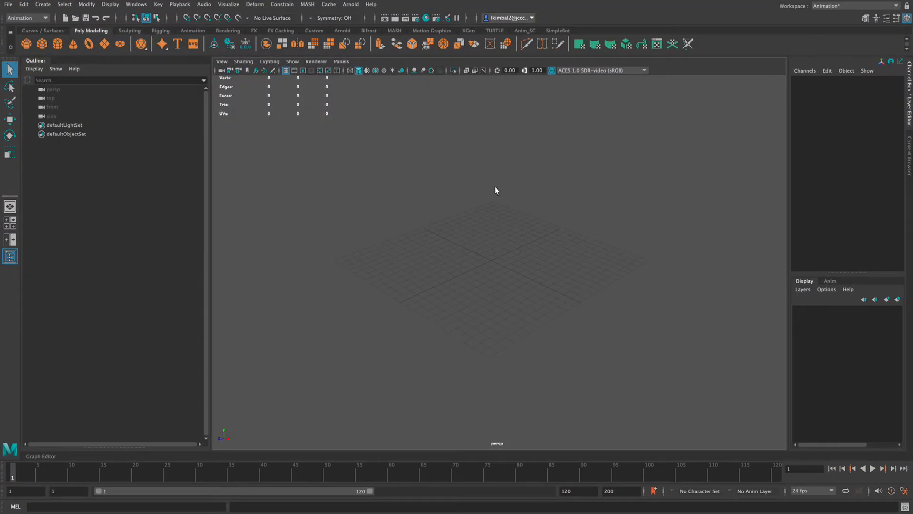
pyautogui.moveTo(502, 185)
pyautogui.keyDown('alt'); pyautogui.mouseDown()
pyautogui.moveTo(511, 180)
pyautogui.moveTo(505, 186)
pyautogui.mouseUp(); pyautogui.keyUp('alt')
pyautogui.keyDown('alt'); pyautogui.moveTo(505, 186); pyautogui.dragTo(550, 209, button='right'); pyautogui.keyUp('alt')
pyautogui.keyDown('alt'); pyautogui.moveTo(538, 218); pyautogui.dragTo(512, 186); pyautogui.keyUp('alt')
pyautogui.keyDown('alt'); pyautogui.moveTo(430, 353); pyautogui.dragTo(432, 322); pyautogui.keyUp('alt')
pyautogui.keyDown('alt'); pyautogui.moveTo(550, 262); pyautogui.dragTo(470, 145); pyautogui.keyUp('alt')
pyautogui.keyDown('alt'); pyautogui.moveTo(400, 340); pyautogui.dragTo(399, 346); pyautogui.keyUp('alt')
pyautogui.press('space')
# Take Maya out of full screen and enlarge its window to fill the desktop
pyautogui.moveTo(34, 1)
pyautogui.click(25, 20)
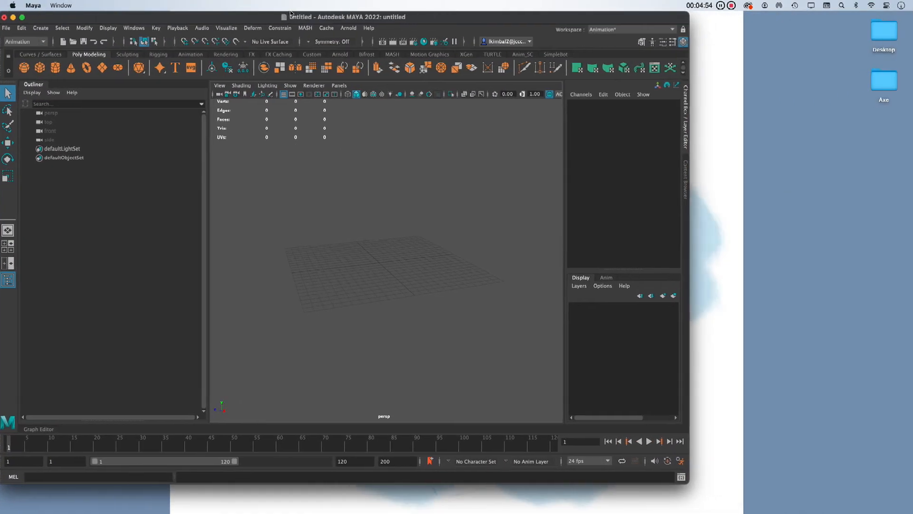
pyautogui.moveTo(291, 13); pyautogui.dragTo(301, 12)
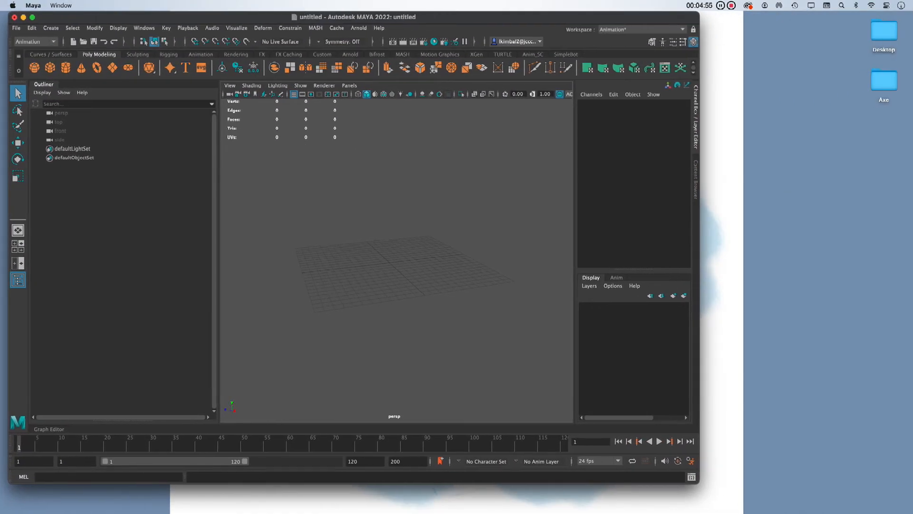
pyautogui.moveTo(699, 483); pyautogui.dragTo(912, 508)
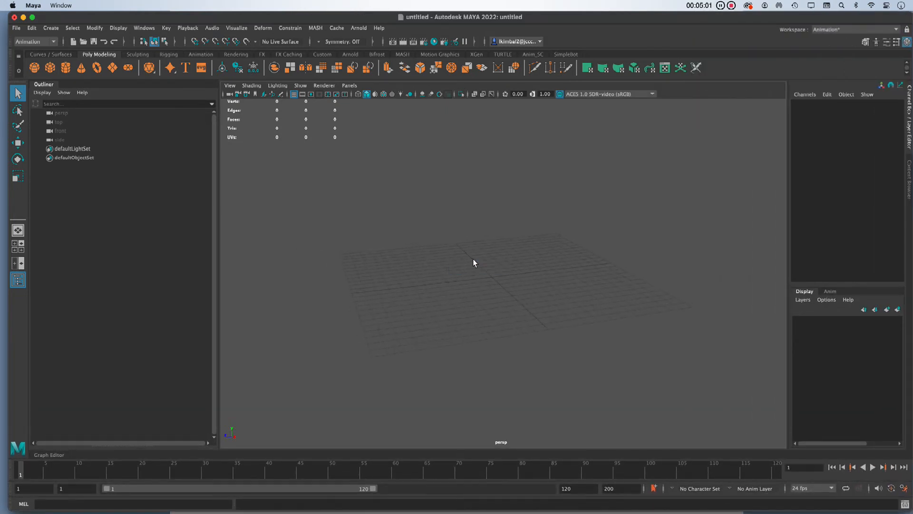
# Show the four-view layout, hide the Outliner, and extend the Maya window to the edge of the desktop
pyautogui.press('space')
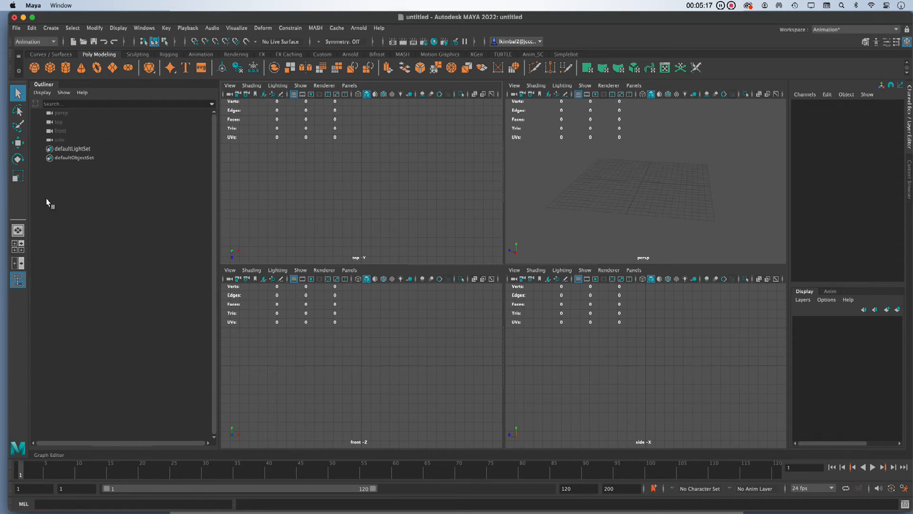
pyautogui.click(18, 281)
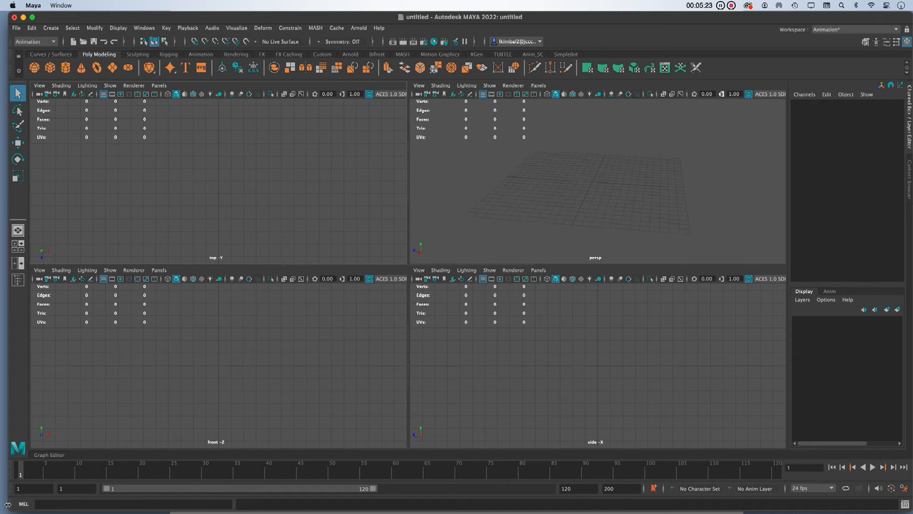
pyautogui.moveTo(7, 503); pyautogui.dragTo(0, 504)
pyautogui.keyDown('alt'); pyautogui.moveTo(695, 149); pyautogui.dragTo(665, 179); pyautogui.keyUp('alt')
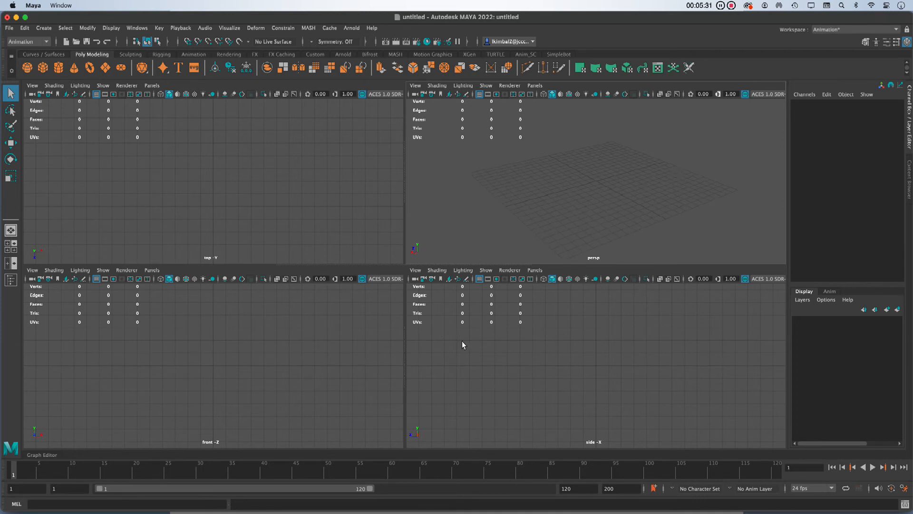
# Maximize the side view, examine its grid by zooming and panning, and return to the four-view layout
pyautogui.click(543, 367)
pyautogui.press('space')
pyautogui.keyDown('alt'); pyautogui.moveTo(594, 331); pyautogui.dragTo(173, 288, button='right'); pyautogui.keyUp('alt')
pyautogui.keyDown('alt'); pyautogui.moveTo(208, 265); pyautogui.dragTo(198, 353, button='middle'); pyautogui.keyUp('alt')
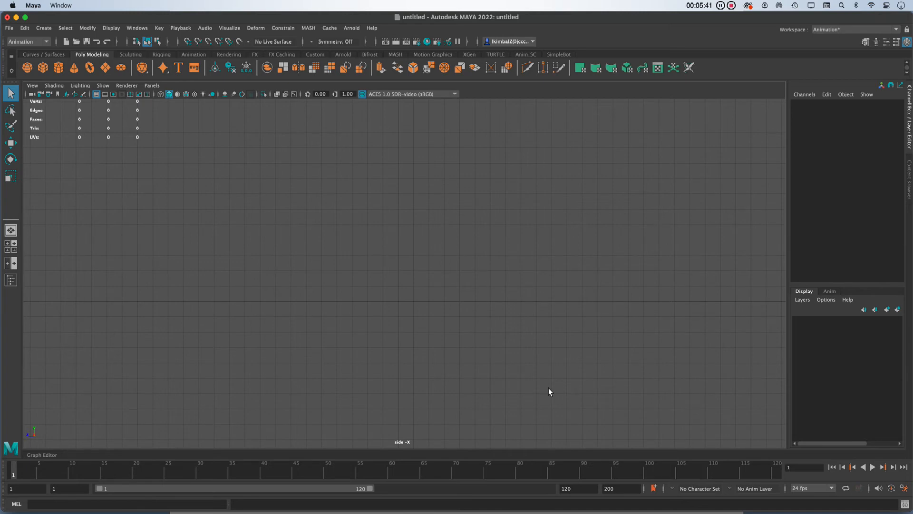
pyautogui.keyDown('alt'); pyautogui.moveTo(380, 314); pyautogui.dragTo(370, 289, button='middle'); pyautogui.keyUp('alt')
pyautogui.keyDown('alt'); pyautogui.moveTo(390, 298); pyautogui.dragTo(441, 297, button='right'); pyautogui.keyUp('alt')
pyautogui.keyDown('alt'); pyautogui.moveTo(480, 271); pyautogui.dragTo(427, 301); pyautogui.keyUp('alt')
pyautogui.keyDown('alt'); pyautogui.moveTo(399, 301); pyautogui.dragTo(316, 248, button='middle'); pyautogui.keyUp('alt')
pyautogui.keyDown('alt'); pyautogui.moveTo(151, 318); pyautogui.dragTo(412, 318, button='middle'); pyautogui.keyUp('alt')
pyautogui.press('space')
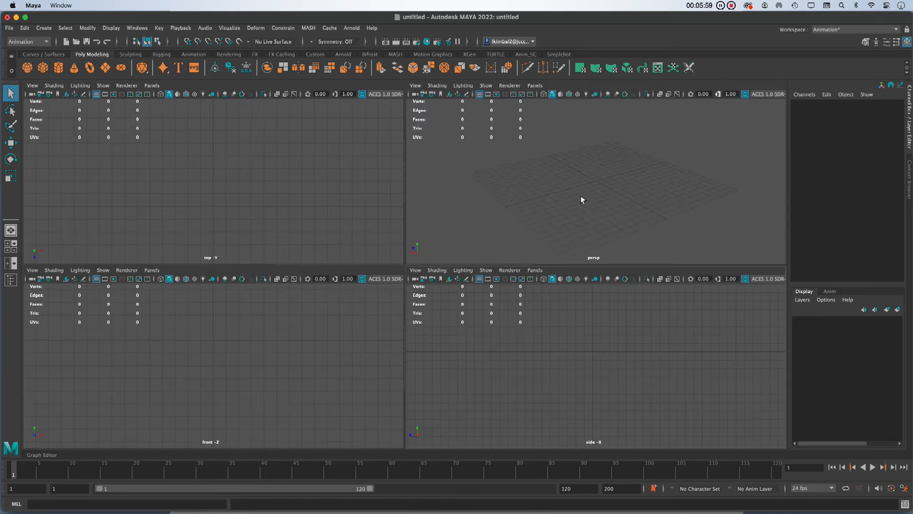
# Import axe.jpg from the project's sourceimages folder as an image plane in the maximized side view
pyautogui.press('space')
pyautogui.keyDown('alt'); pyautogui.moveTo(557, 282); pyautogui.dragTo(524, 280, button='right'); pyautogui.keyUp('alt')
pyautogui.keyDown('alt'); pyautogui.moveTo(510, 274); pyautogui.dragTo(481, 306, button='middle'); pyautogui.keyUp('alt')
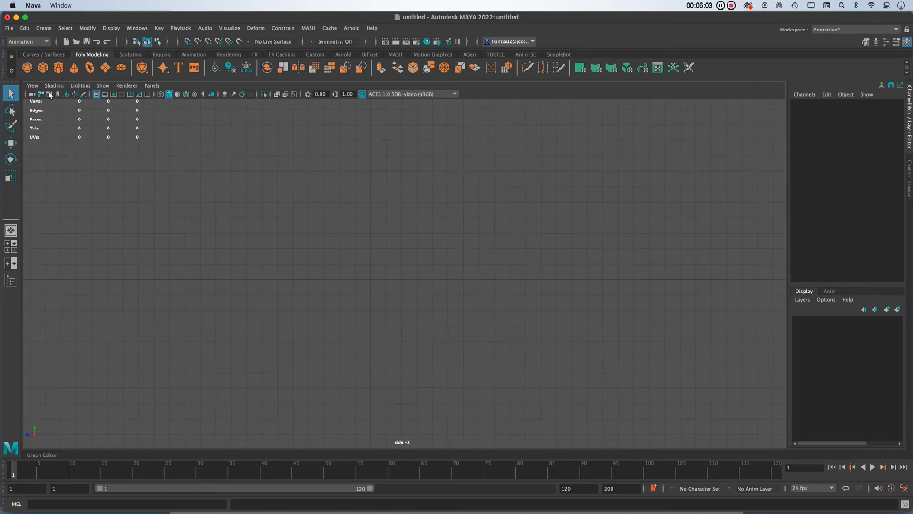
pyautogui.click(33, 86)
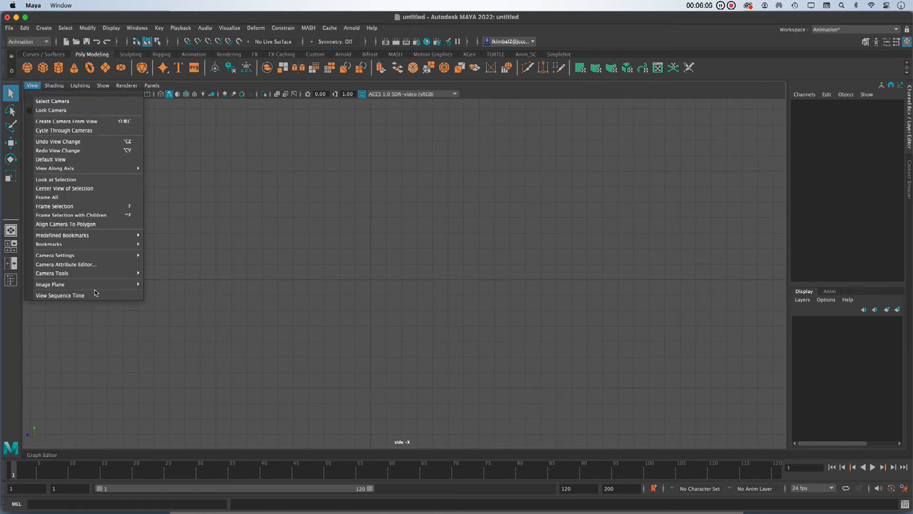
pyautogui.moveTo(99, 284)
pyautogui.click(167, 292)
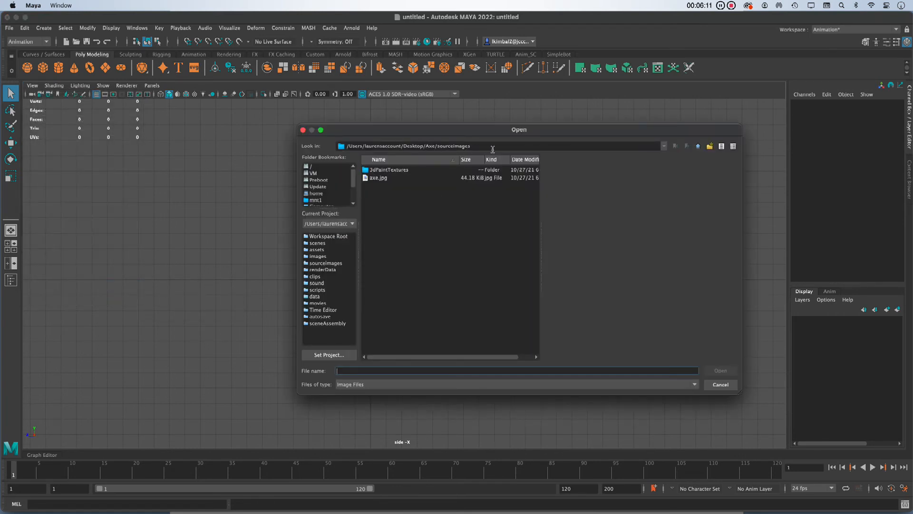
pyautogui.click(365, 178)
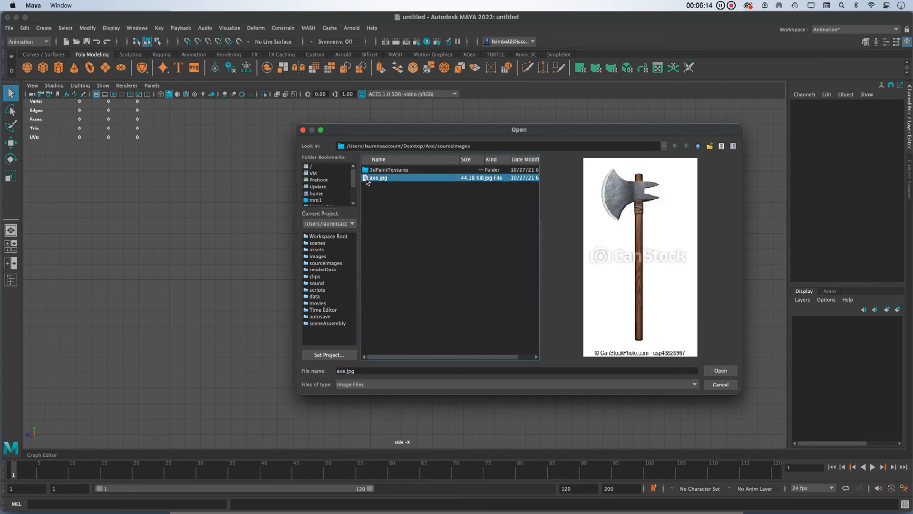
pyautogui.click(714, 373)
# Scale the axe image plane uniformly to about 2.376 in the side view
pyautogui.keyDown('alt'); pyautogui.moveTo(438, 283); pyautogui.dragTo(578, 352, button='right'); pyautogui.keyUp('alt')
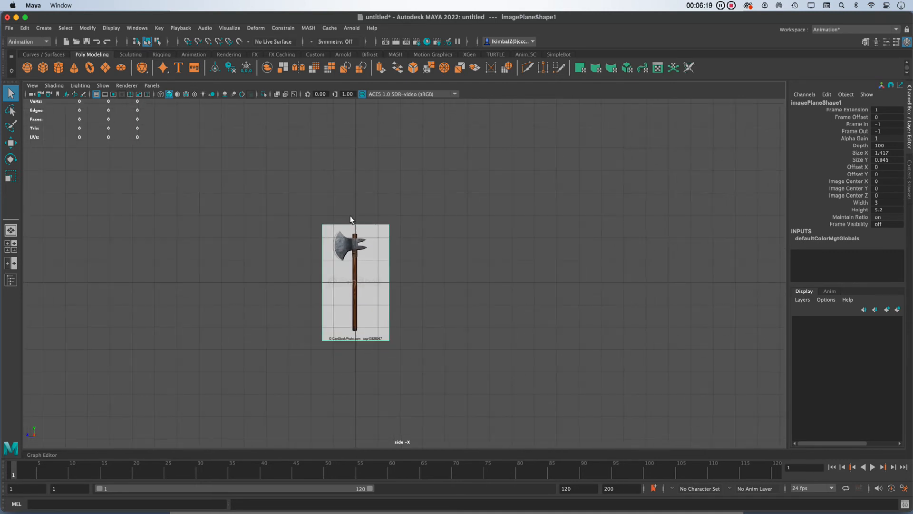
pyautogui.keyDown('alt'); pyautogui.moveTo(352, 219); pyautogui.dragTo(402, 200, button='middle'); pyautogui.keyUp('alt')
pyautogui.keyDown('alt'); pyautogui.moveTo(402, 202); pyautogui.dragTo(582, 326, button='right'); pyautogui.keyUp('alt')
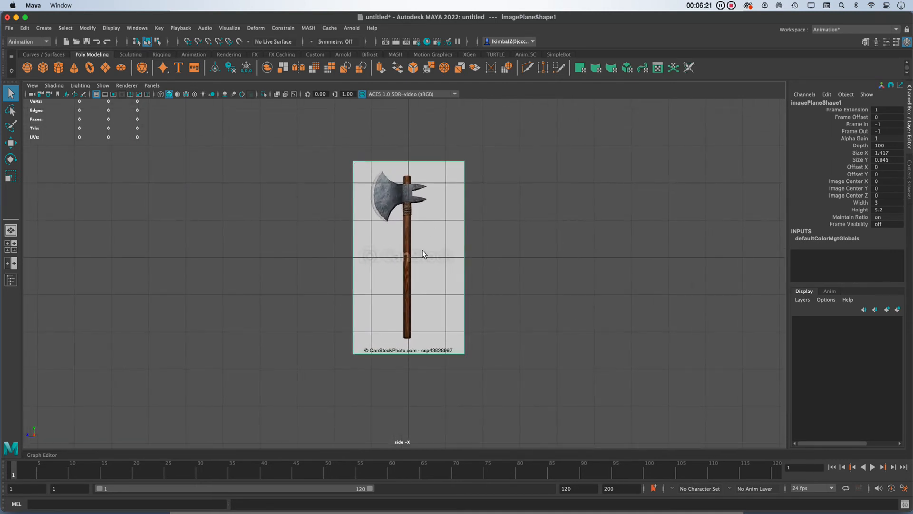
pyautogui.press('w')
pyautogui.press('r')
pyautogui.click(450, 252)
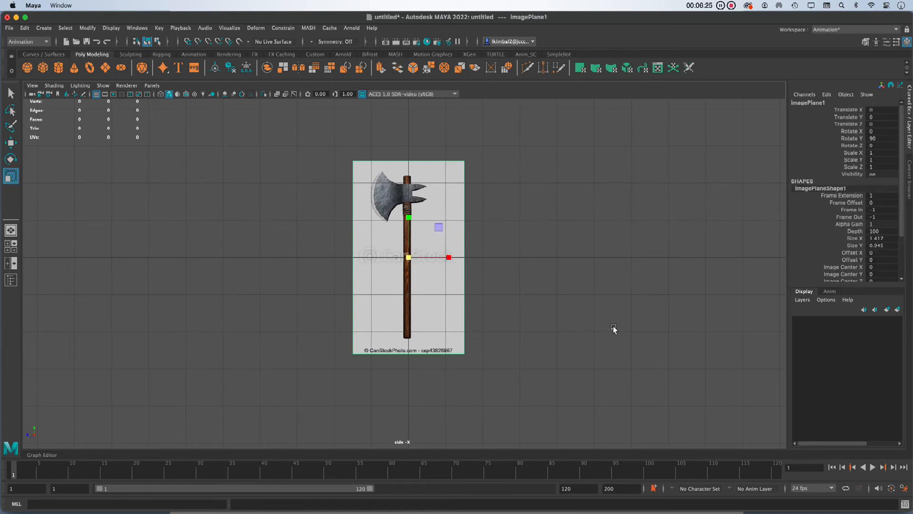
pyautogui.keyDown('alt'); pyautogui.moveTo(613, 326); pyautogui.dragTo(270, 236, button='right'); pyautogui.keyUp('alt')
pyautogui.moveTo(407, 266); pyautogui.dragTo(504, 331)
pyautogui.click(656, 249)
pyautogui.moveTo(449, 275); pyautogui.dragTo(506, 302)
# Try rotating the axe image plane in the side view, and undo the rotation
pyautogui.press('w')
pyautogui.press('e')
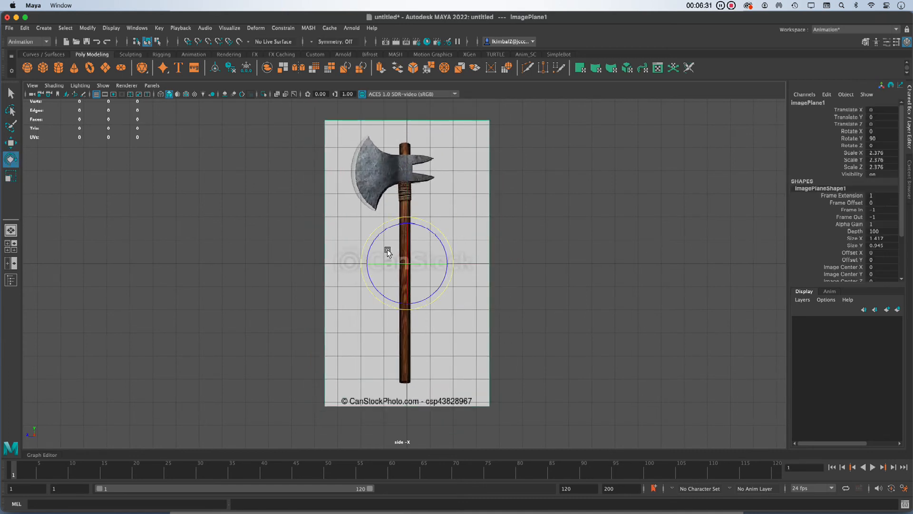
pyautogui.moveTo(438, 238); pyautogui.dragTo(471, 320)
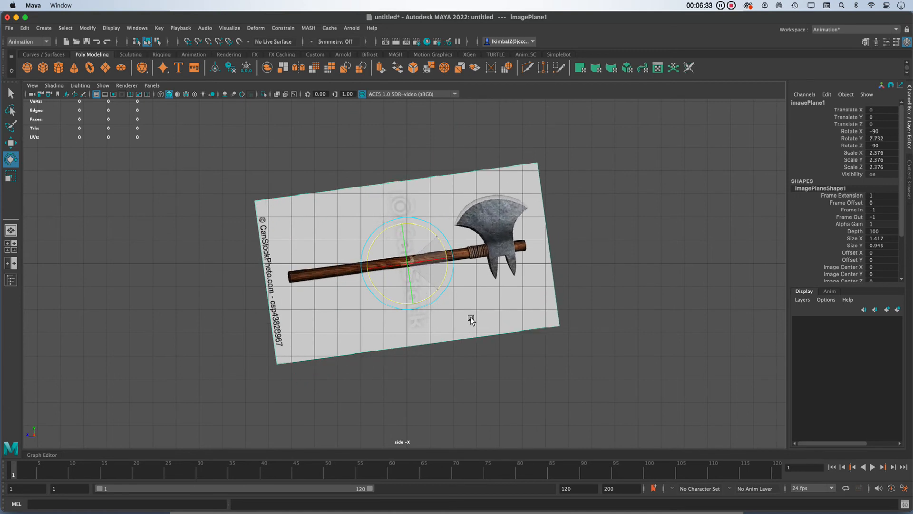
pyautogui.hotkey('ctrl', 'z')
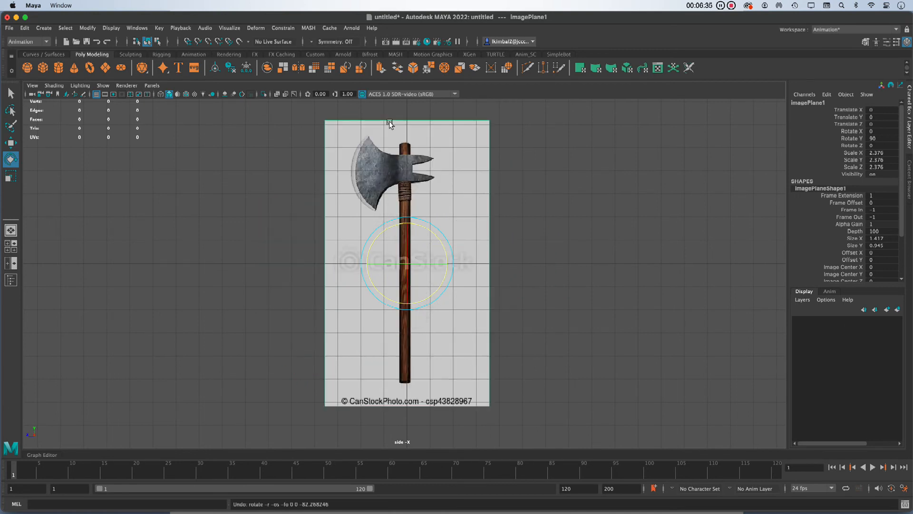
# Try moving the axe image plane back along X in the perspective view, and undo the move
pyautogui.click(578, 290)
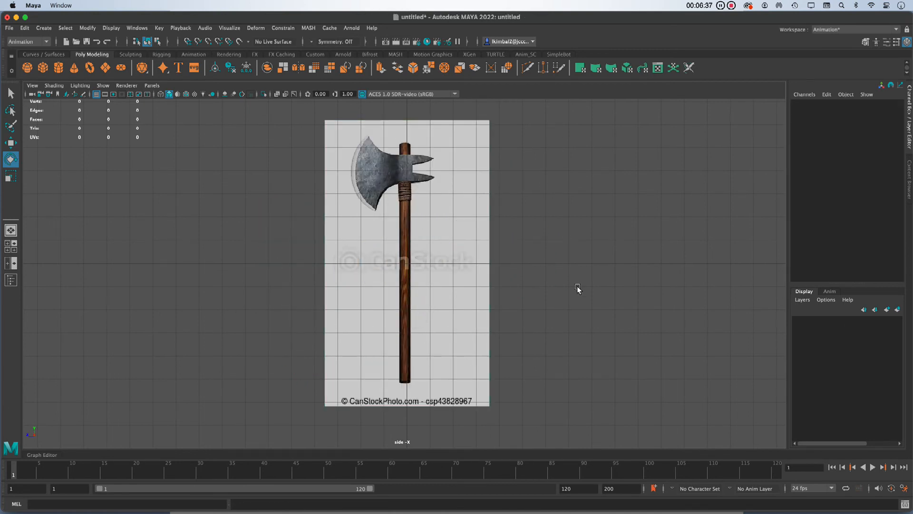
pyautogui.press('space')
pyautogui.press('space')
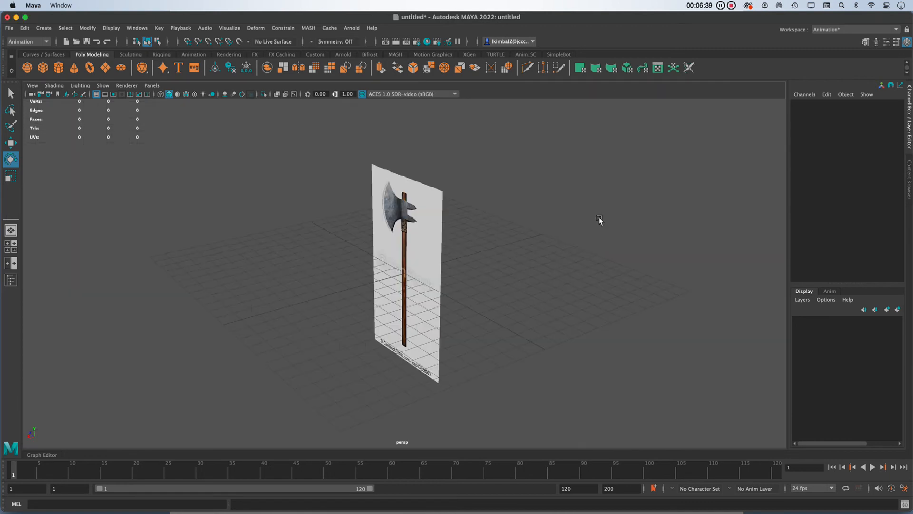
pyautogui.moveTo(316, 166); pyautogui.dragTo(386, 206)
pyautogui.keyDown('alt'); pyautogui.moveTo(396, 384); pyautogui.dragTo(414, 387); pyautogui.keyUp('alt')
pyautogui.press('w')
pyautogui.moveTo(682, 346); pyautogui.dragTo(551, 317, button='right')
pyautogui.moveTo(618, 306); pyautogui.dragTo(512, 293, button='right')
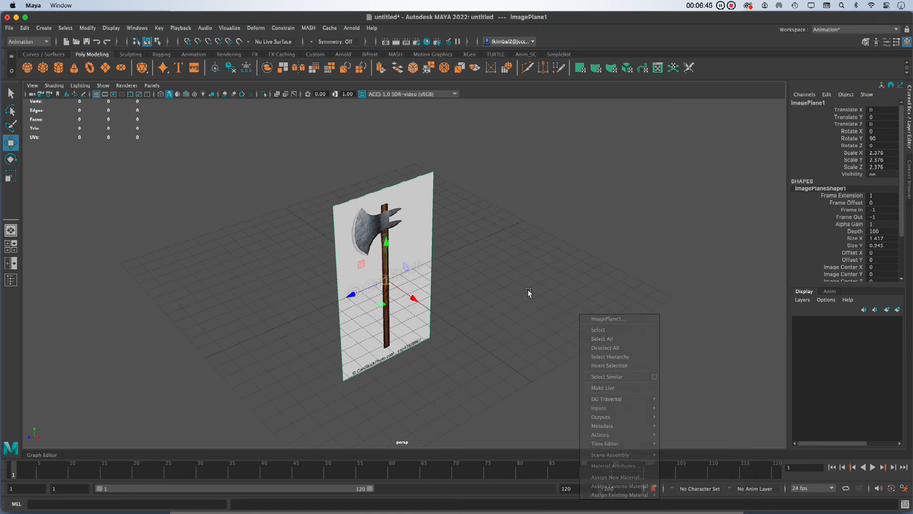
pyautogui.moveTo(416, 300); pyautogui.dragTo(272, 230)
pyautogui.hotkey('ctrl', 'z')
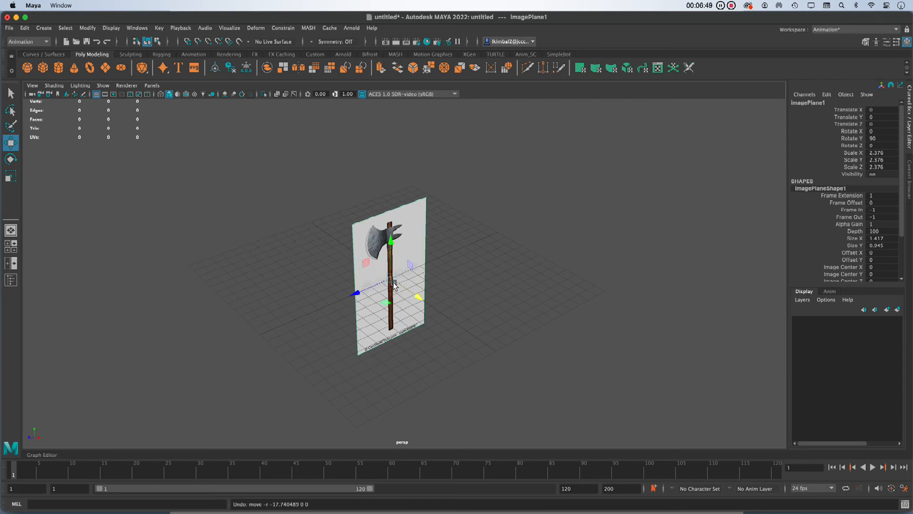
# Try moving the image plane along Z in the four-view layout, undo it, and close its Attribute Editor
pyautogui.press('space')
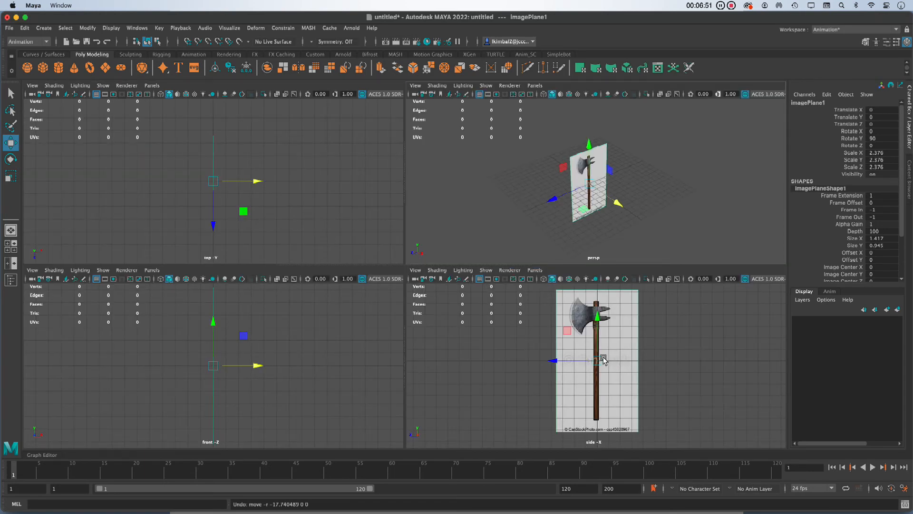
pyautogui.moveTo(556, 197); pyautogui.dragTo(502, 220)
pyautogui.hotkey('ctrl', 'z')
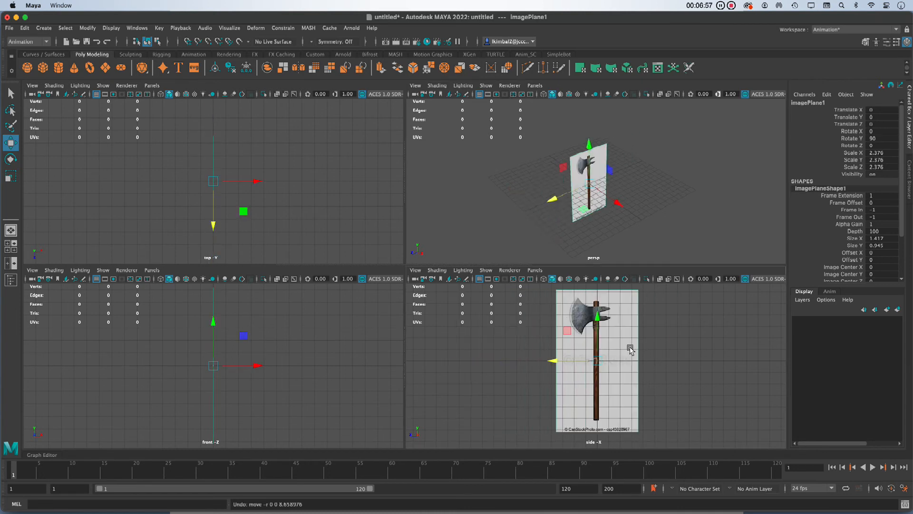
pyautogui.rightClick(617, 203)
pyautogui.click(640, 208)
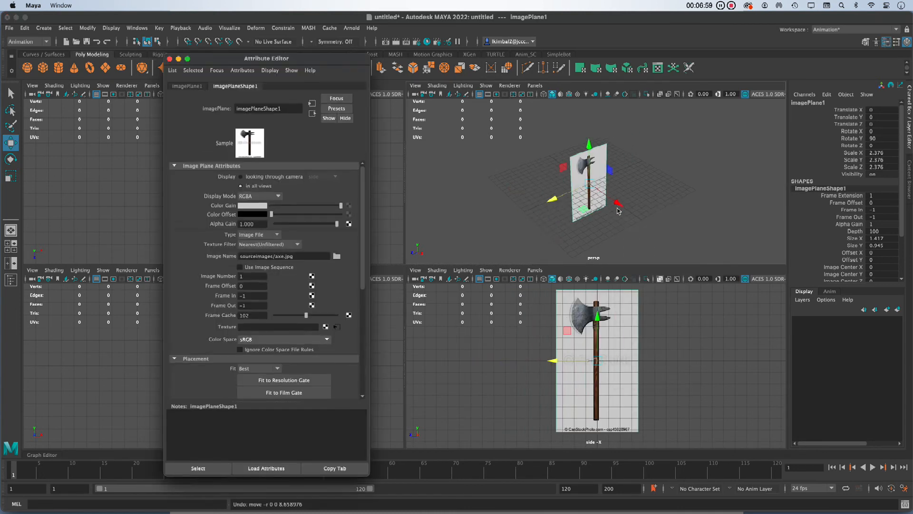
pyautogui.click(169, 59)
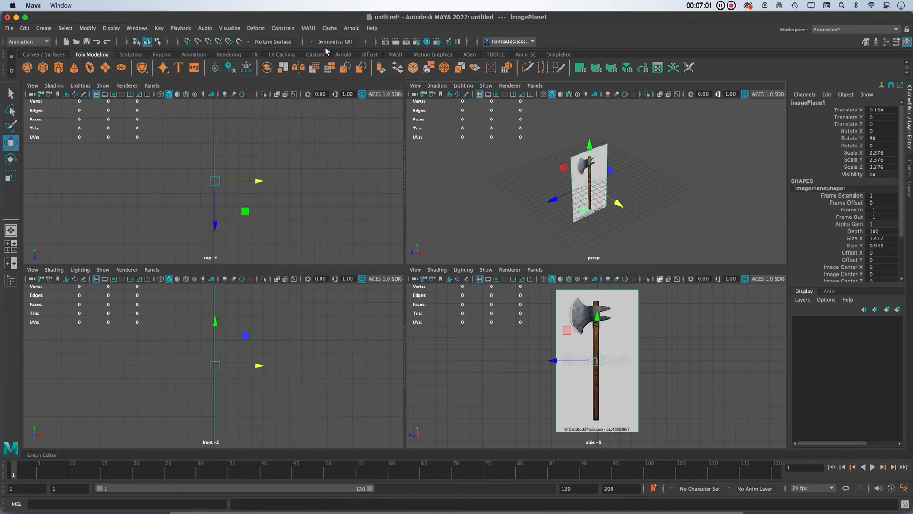
# Move the axe image plane back along X to about -29.2, behind the perspective grid
pyautogui.moveTo(616, 206); pyautogui.dragTo(541, 184)
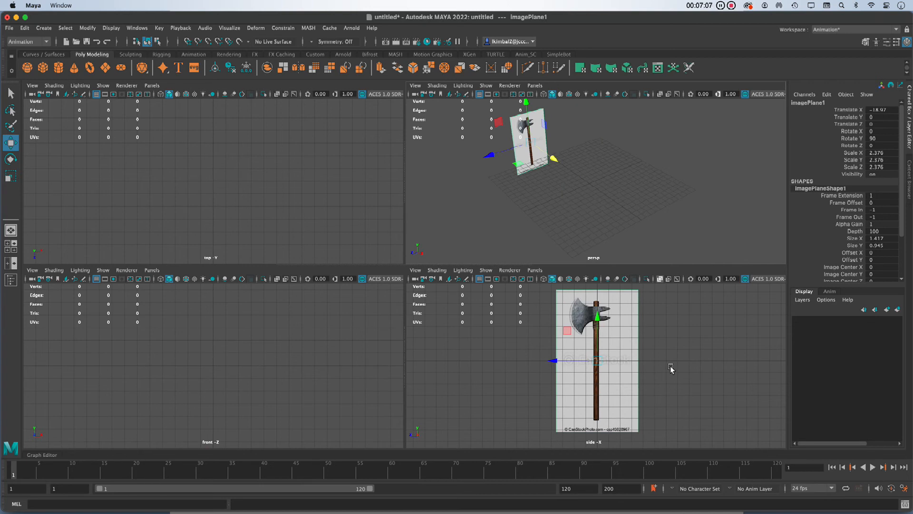
pyautogui.moveTo(551, 163); pyautogui.dragTo(342, 56)
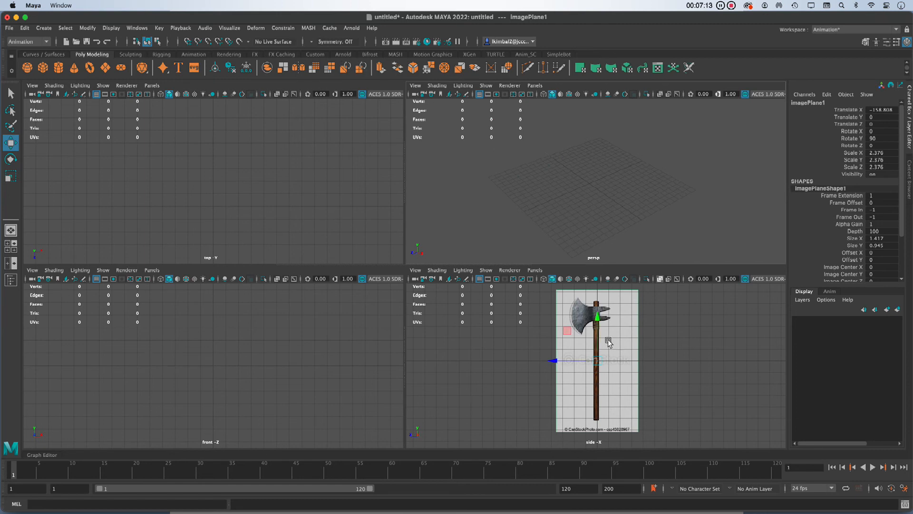
pyautogui.keyDown('alt'); pyautogui.moveTo(599, 207); pyautogui.dragTo(461, 156, button='right'); pyautogui.keyUp('alt')
pyautogui.moveTo(476, 103); pyautogui.dragTo(597, 188)
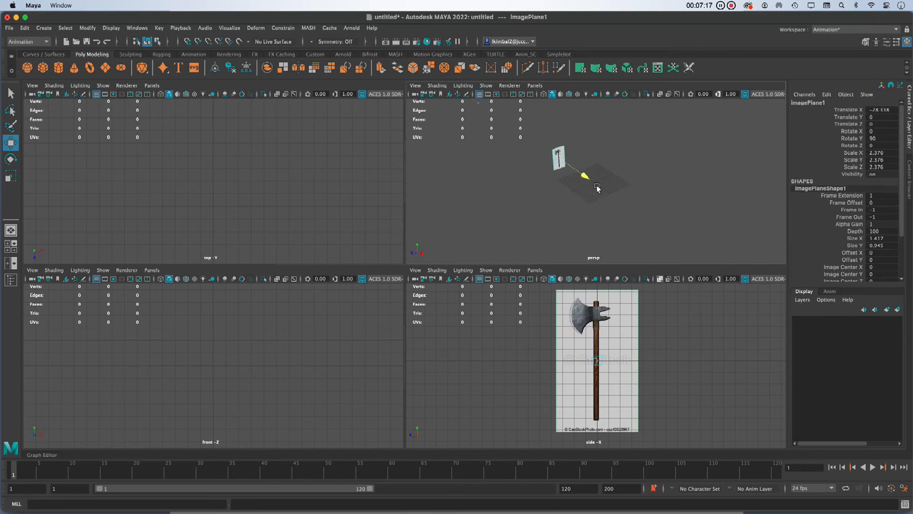
pyautogui.click(636, 184)
pyautogui.keyDown('alt'); pyautogui.moveTo(636, 184); pyautogui.dragTo(663, 242, button='right'); pyautogui.keyUp('alt')
pyautogui.keyDown('alt'); pyautogui.moveTo(630, 218); pyautogui.dragTo(613, 209); pyautogui.keyUp('alt')
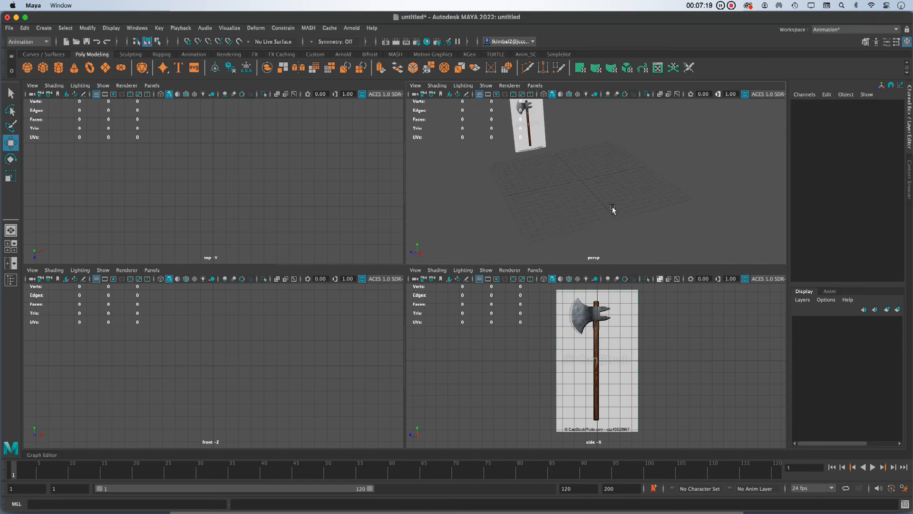
# Check the axe image plane in the maximized side view and in the maximized perspective view
pyautogui.press('space')
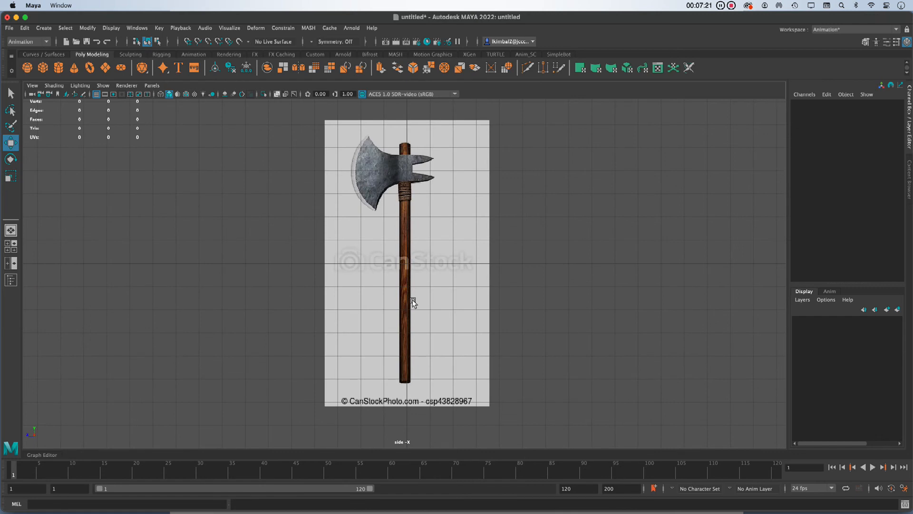
pyautogui.press('space')
pyautogui.press('space')
pyautogui.keyDown('alt'); pyautogui.moveTo(605, 259); pyautogui.dragTo(384, 175); pyautogui.keyUp('alt')
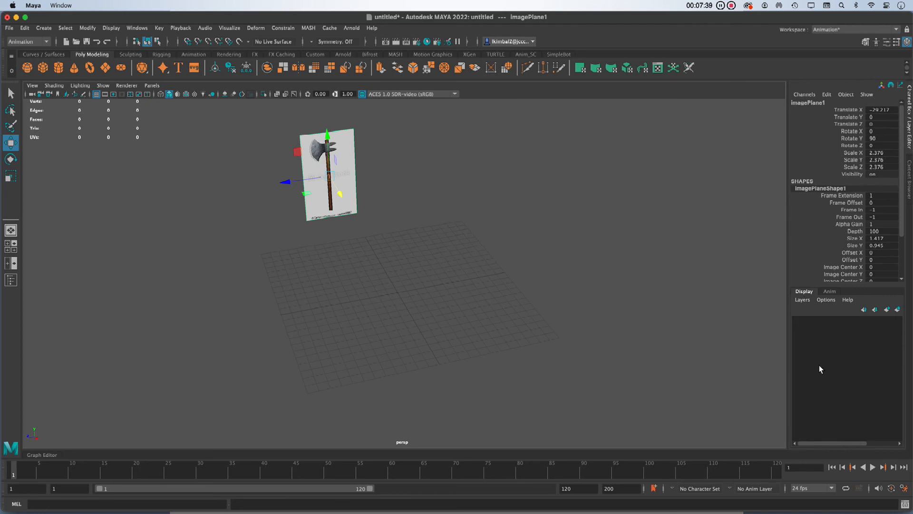
# Switch the workspace to Maya Classic and open the image plane's attributes
pyautogui.click(840, 31)
pyautogui.click(840, 46)
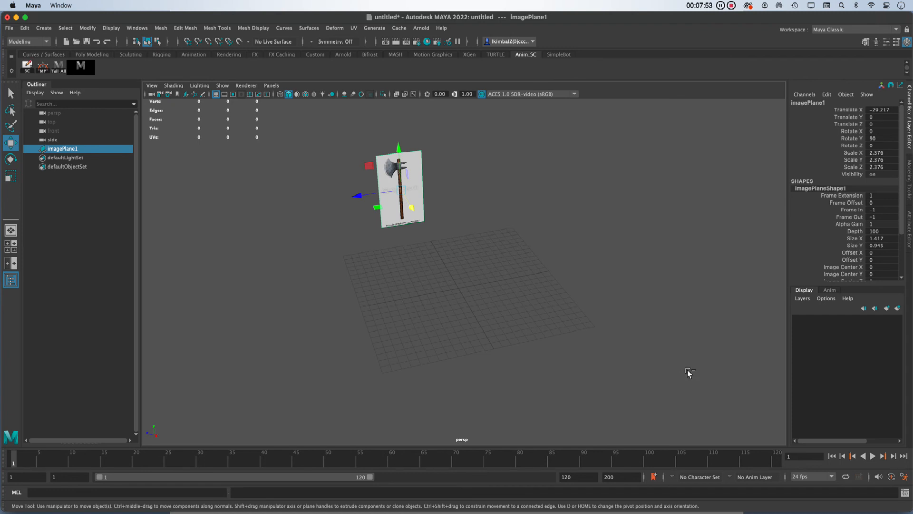
pyautogui.hotkey('ctrl', 'a')
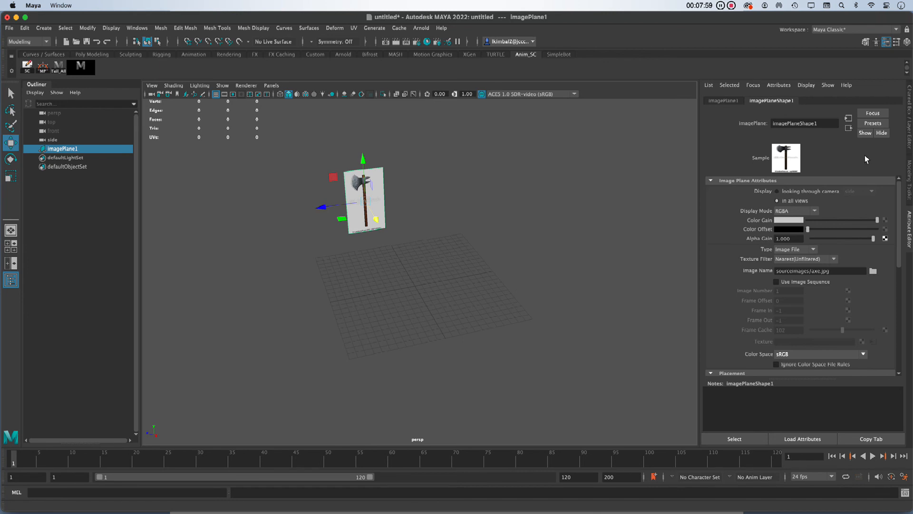
# Show the Channel Box and Layer Editor, and create a display layer from the selected axe image plane
pyautogui.keyDown('alt'); pyautogui.moveTo(507, 322); pyautogui.dragTo(478, 320); pyautogui.keyUp('alt')
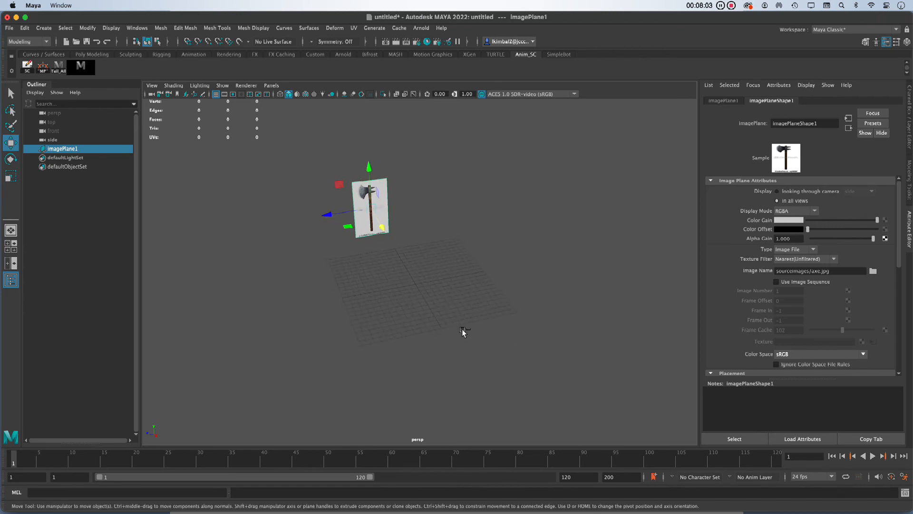
pyautogui.hotkey('ctrl', 'a')
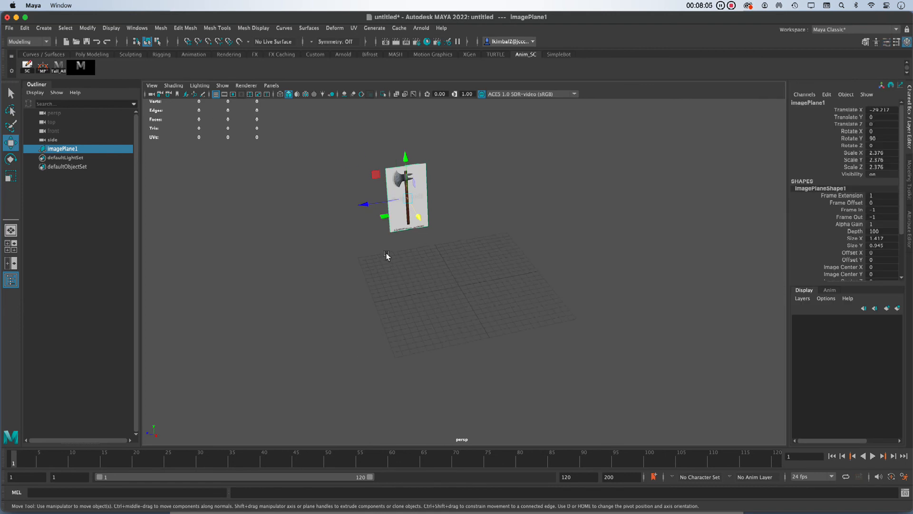
pyautogui.keyDown('alt'); pyautogui.moveTo(387, 281); pyautogui.dragTo(489, 276); pyautogui.keyUp('alt')
pyautogui.click(504, 249)
pyautogui.click(421, 186)
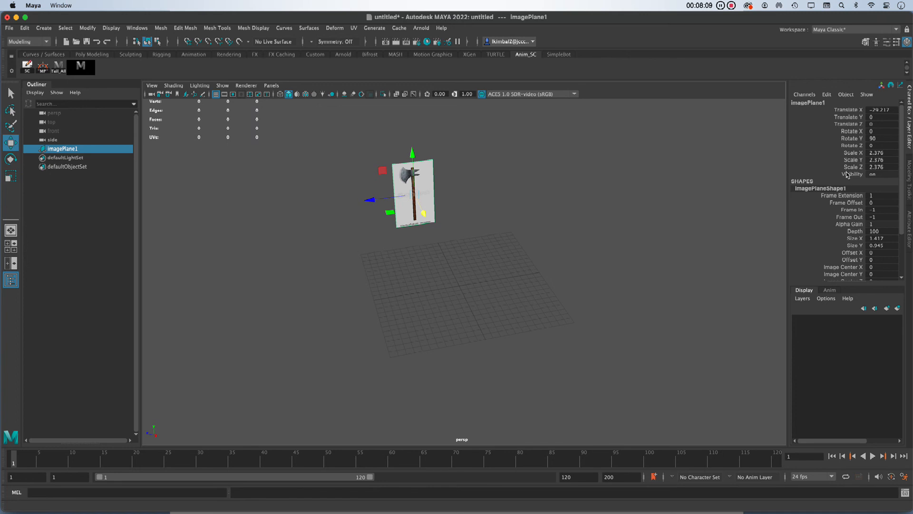
pyautogui.click(898, 308)
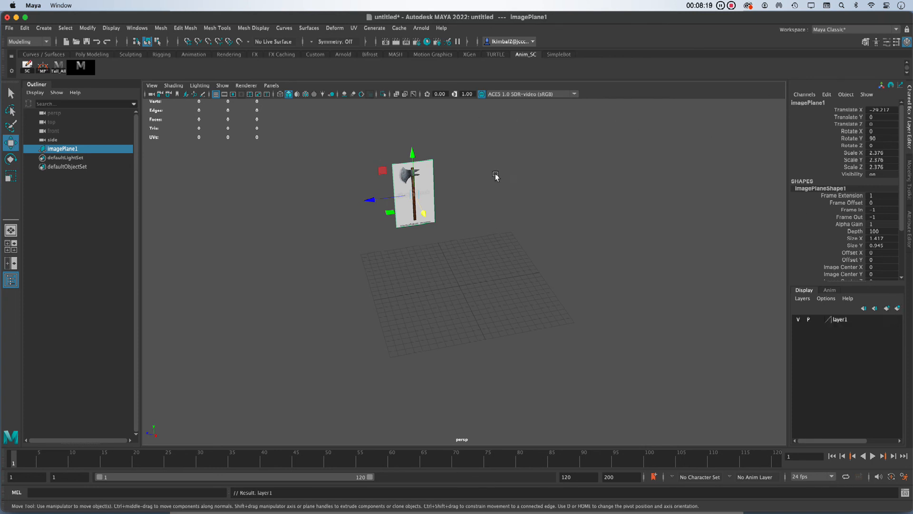
# Toggle the new display layer's visibility off and on, and rename the layer imagePlane
pyautogui.click(800, 320)
pyautogui.click(800, 320)
pyautogui.doubleClick(847, 320)
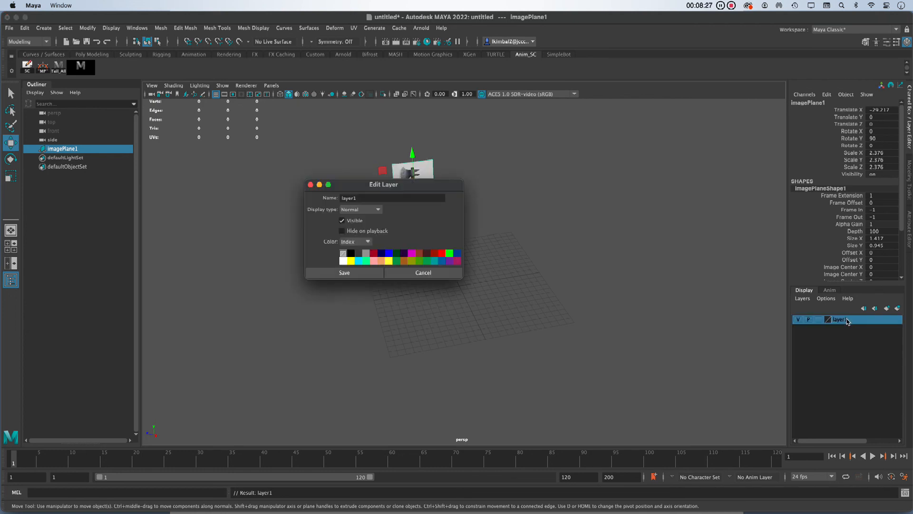
pyautogui.click(410, 197)
pyautogui.click(325, 280)
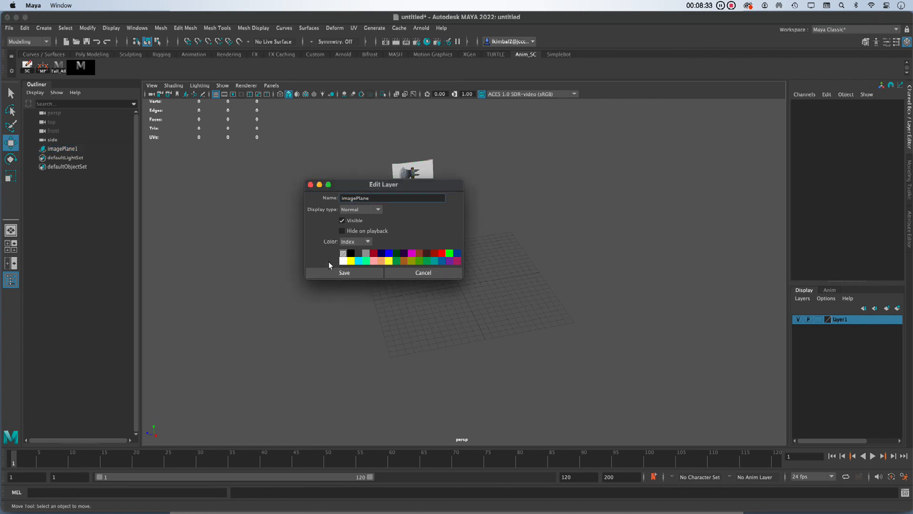
pyautogui.click(337, 273)
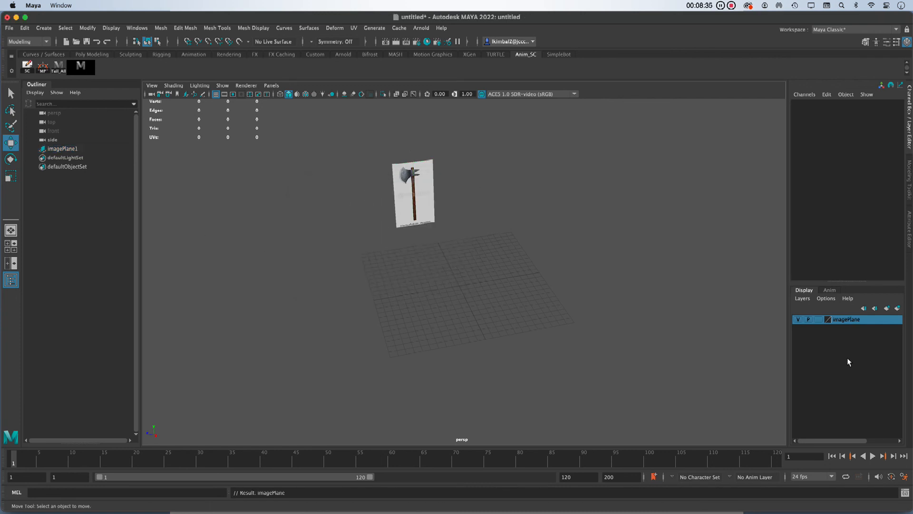
# Test whether the axe image plane can still be selected in the perspective view, leaving it deselected
pyautogui.click(549, 239)
pyautogui.click(395, 170)
pyautogui.click(480, 175)
pyautogui.click(421, 194)
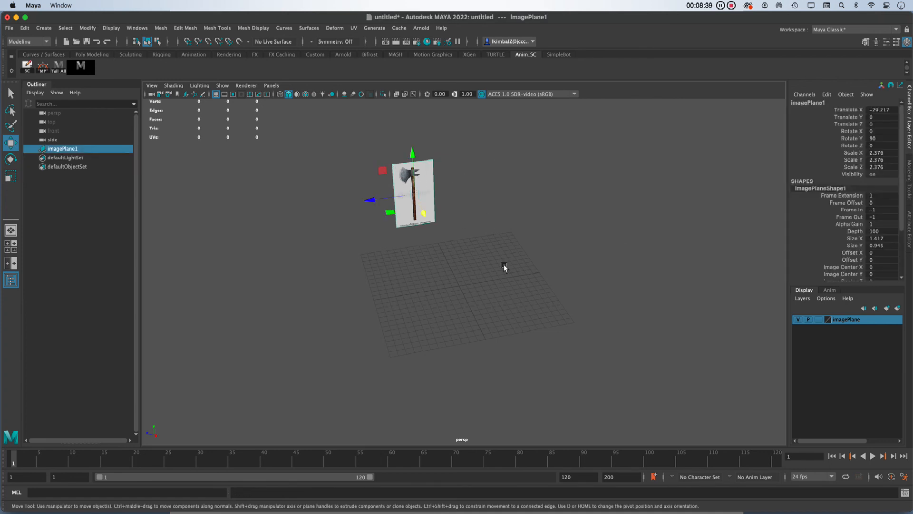
pyautogui.click(719, 320)
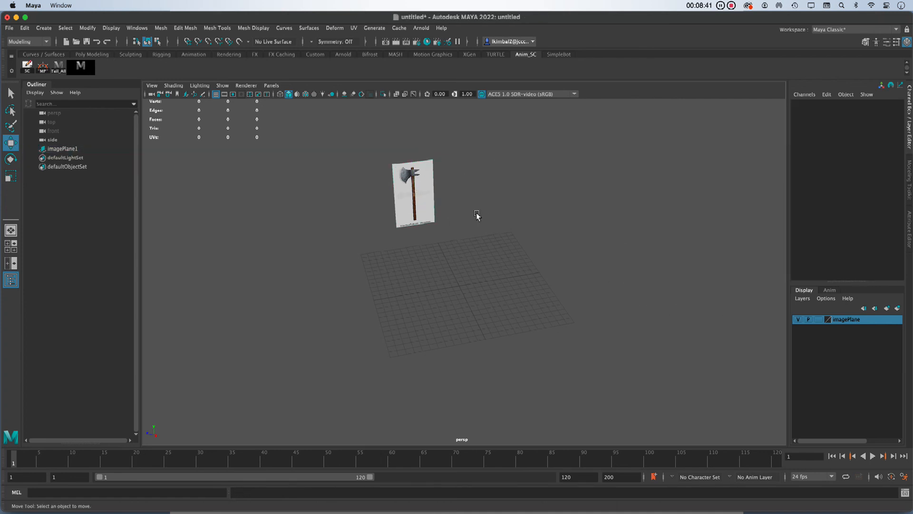
pyautogui.moveTo(490, 181); pyautogui.dragTo(393, 374)
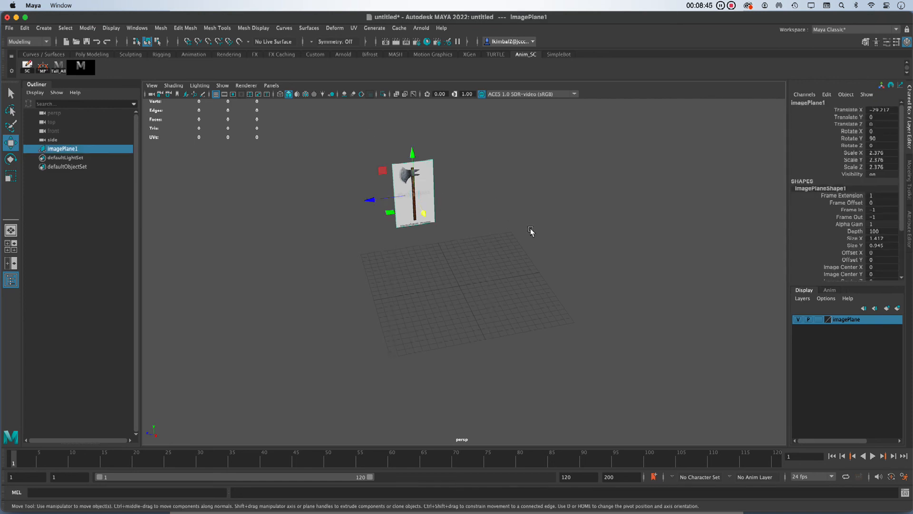
pyautogui.click(604, 275)
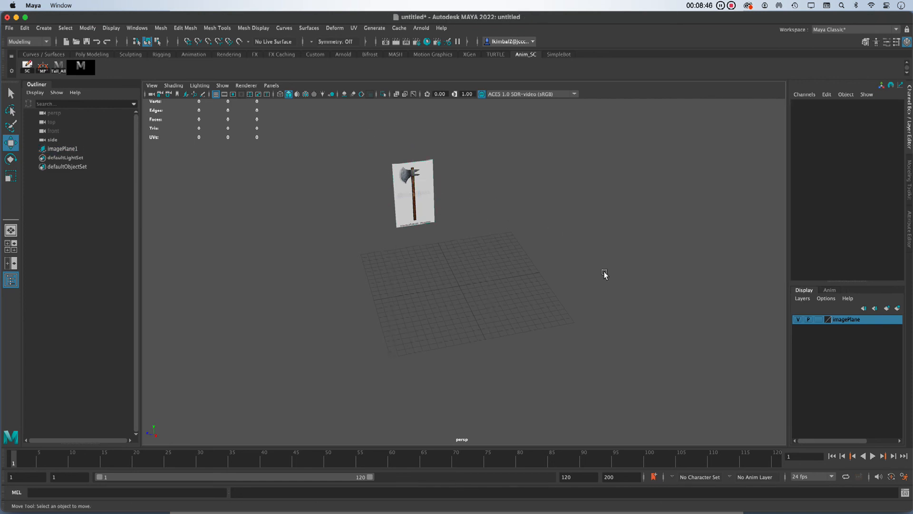
# Set the imagePlane layer to Reference mode (R) and test selecting the axe image plane in the perspective view
pyautogui.click(819, 319)
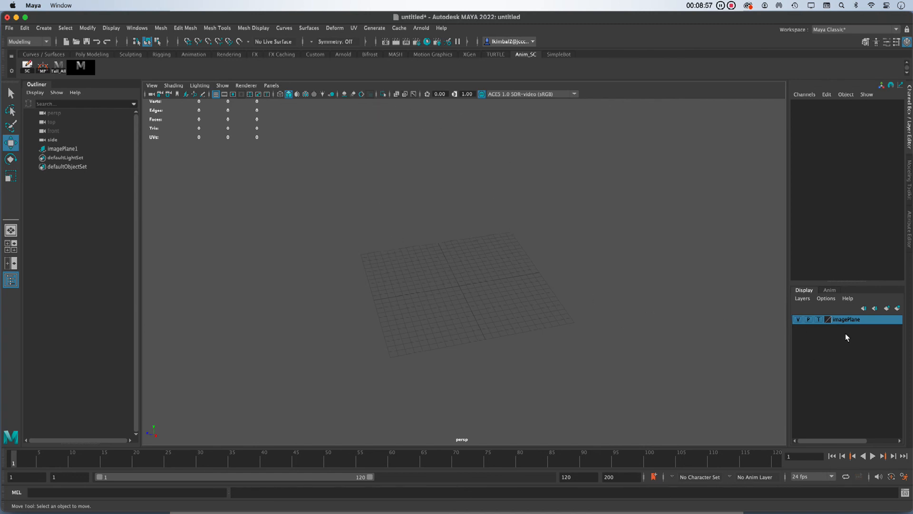
pyautogui.click(818, 320)
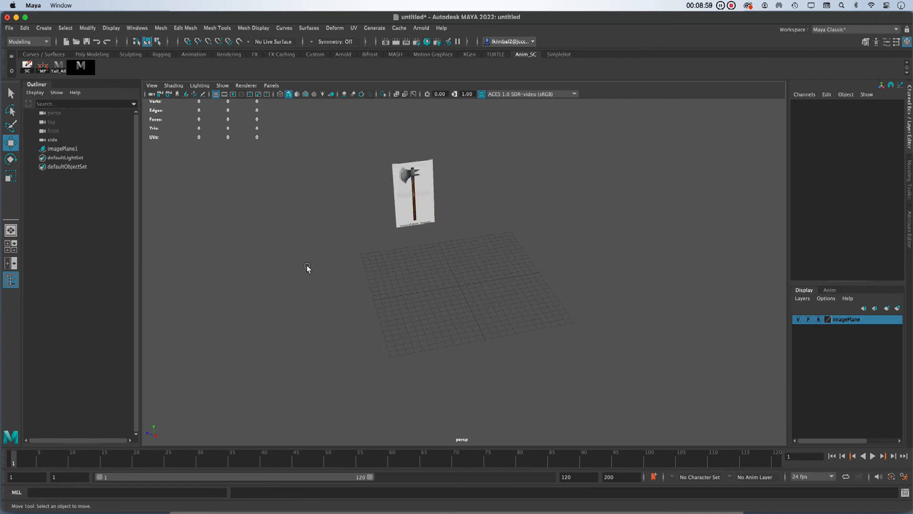
pyautogui.moveTo(356, 152); pyautogui.dragTo(421, 190)
pyautogui.moveTo(487, 132); pyautogui.dragTo(386, 219)
pyautogui.moveTo(493, 158); pyautogui.dragTo(409, 223)
pyautogui.moveTo(532, 256); pyautogui.dragTo(404, 167)
pyautogui.moveTo(535, 160); pyautogui.dragTo(425, 211)
pyautogui.moveTo(484, 145); pyautogui.dragTo(413, 205)
pyautogui.keyDown('alt'); pyautogui.moveTo(300, 415); pyautogui.dragTo(481, 323); pyautogui.keyUp('alt')
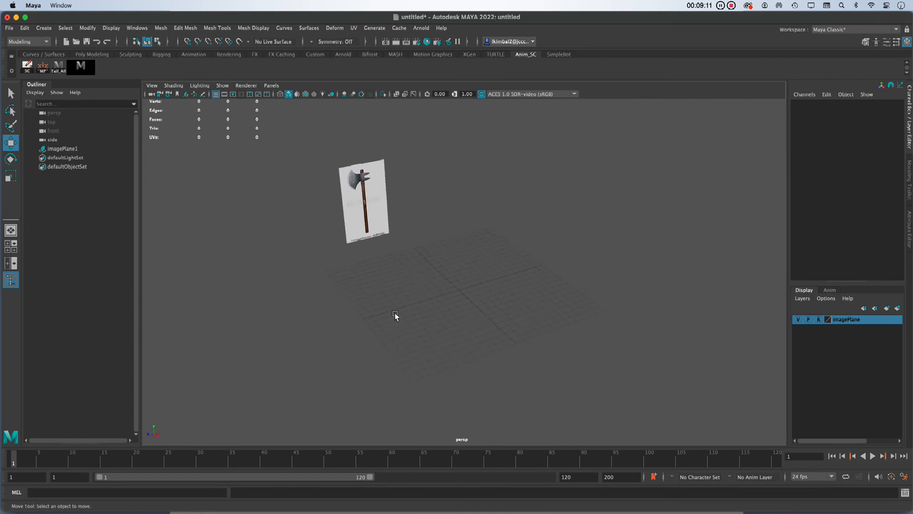